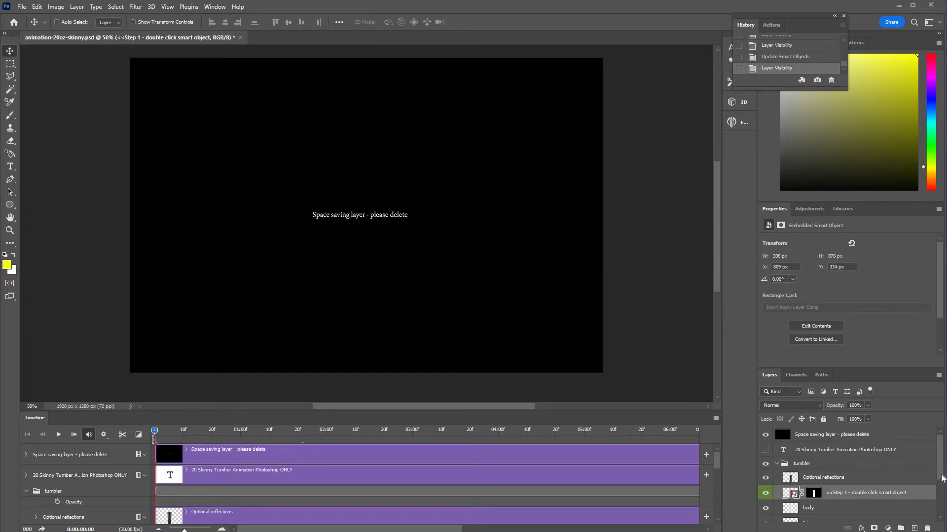
# Hide the "Space saving layer - please delete" layer to reveal the tumbler mockup.
pyautogui.scroll(-1, 912, 465)
pyautogui.scroll(1, 838, 464)
pyautogui.click(765, 435)
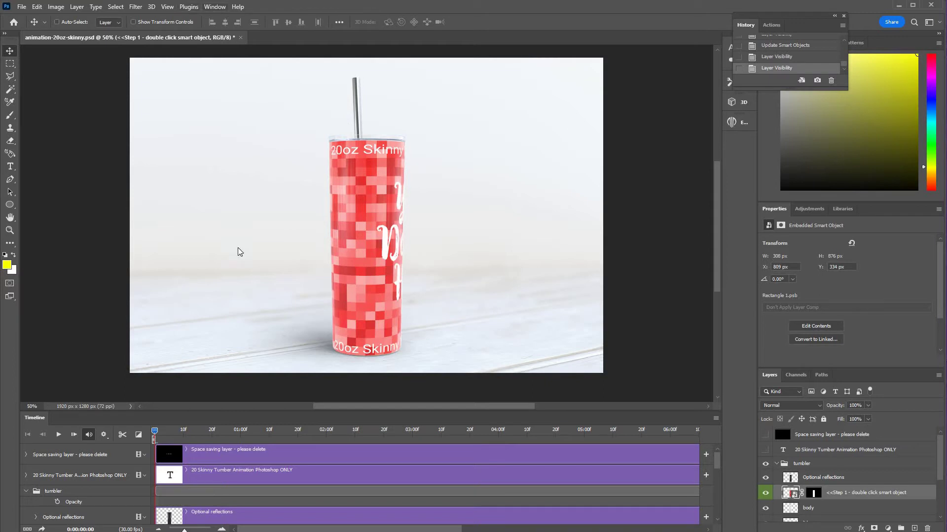
# Turn the Timeline panel off and back on.
pyautogui.click(214, 6)
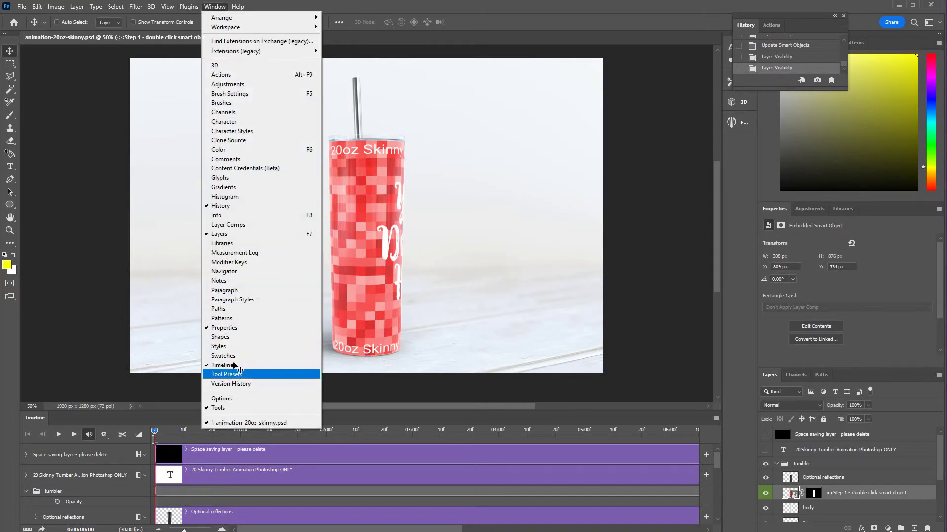
pyautogui.click(234, 365)
pyautogui.click(214, 6)
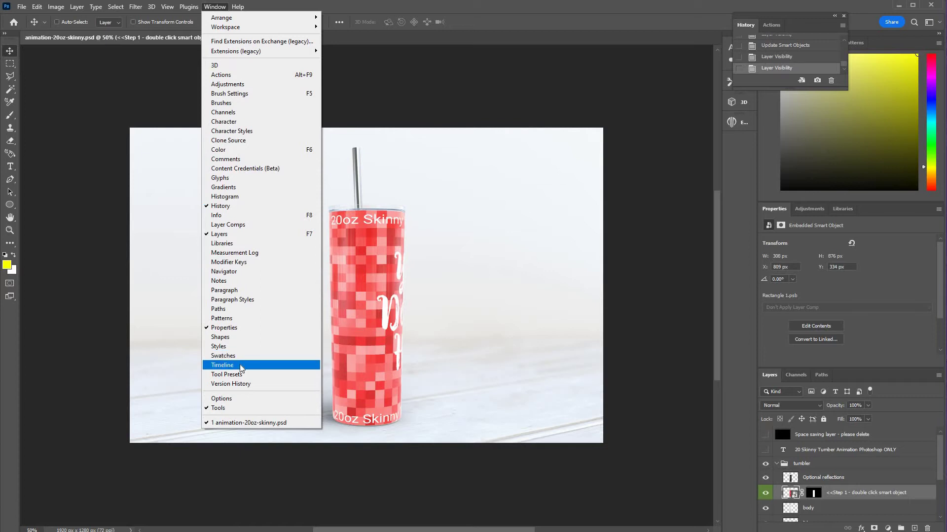
pyautogui.click(240, 366)
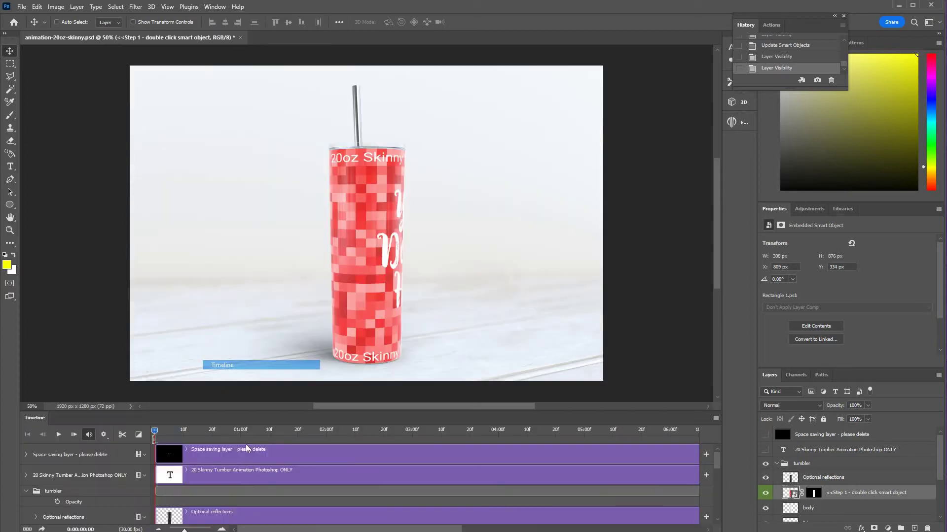
# Preview the start of the tumbler's rotation in the timeline, and return the playhead to the first frame.
pyautogui.click(58, 436)
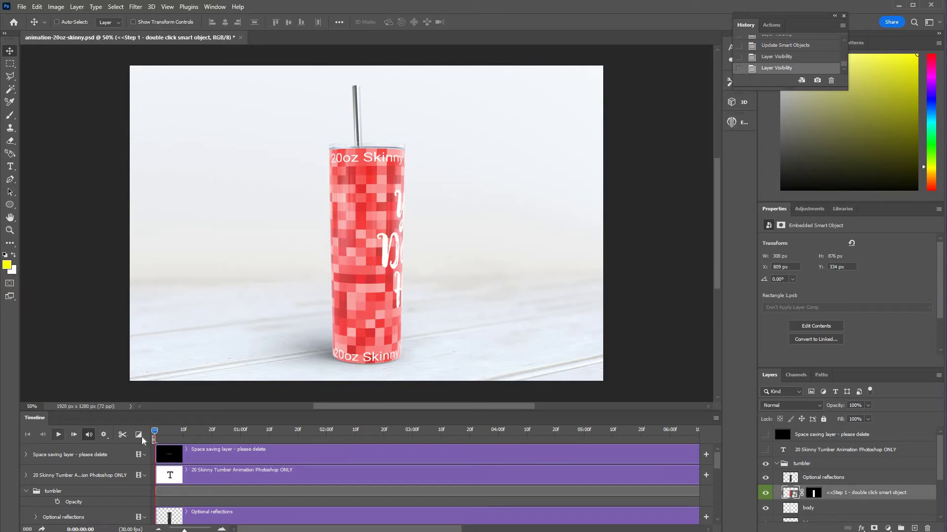
pyautogui.click(58, 436)
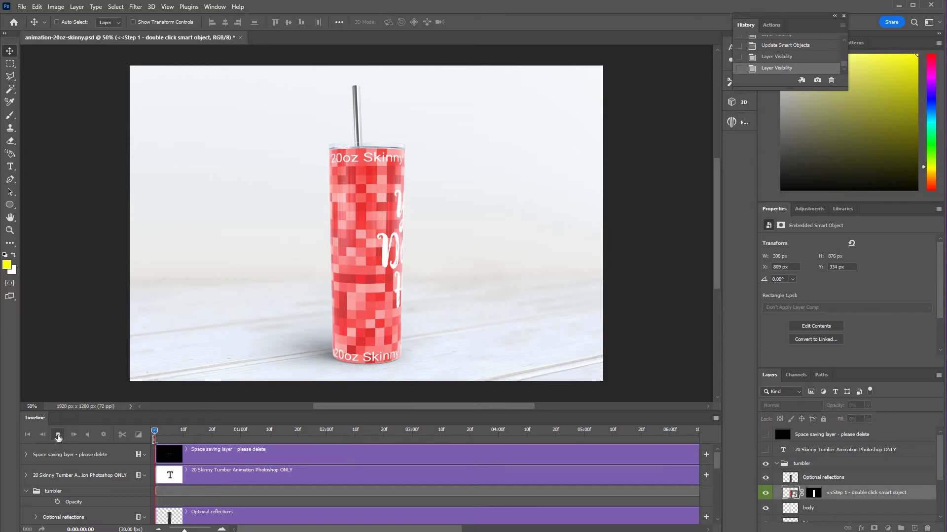
pyautogui.click(179, 430)
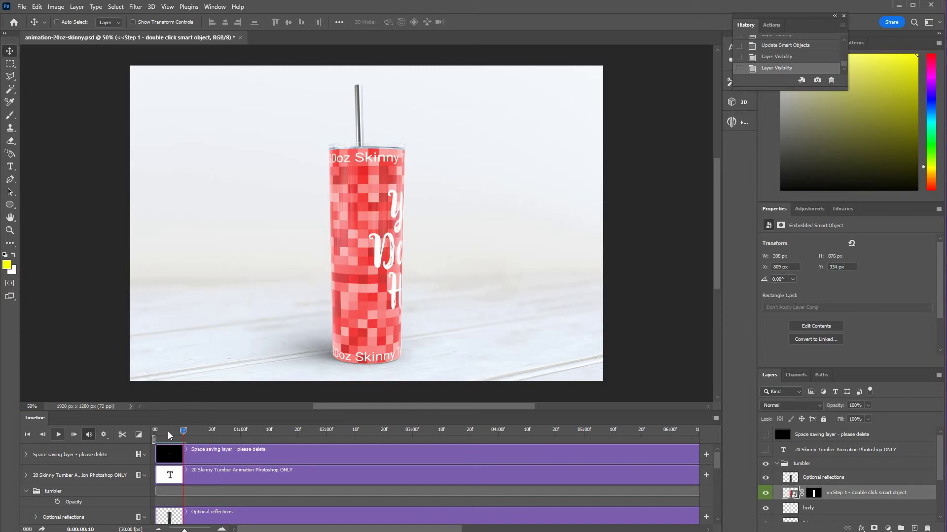
pyautogui.click(156, 431)
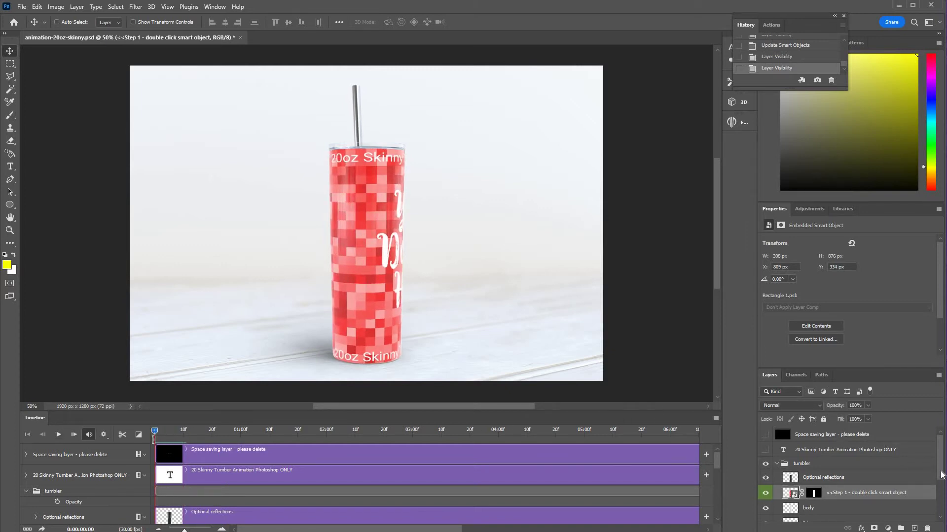
# Open the Step 1 smart object's contents, and within it open the nested Step 2 design smart object.
pyautogui.scroll(-3, 940, 475)
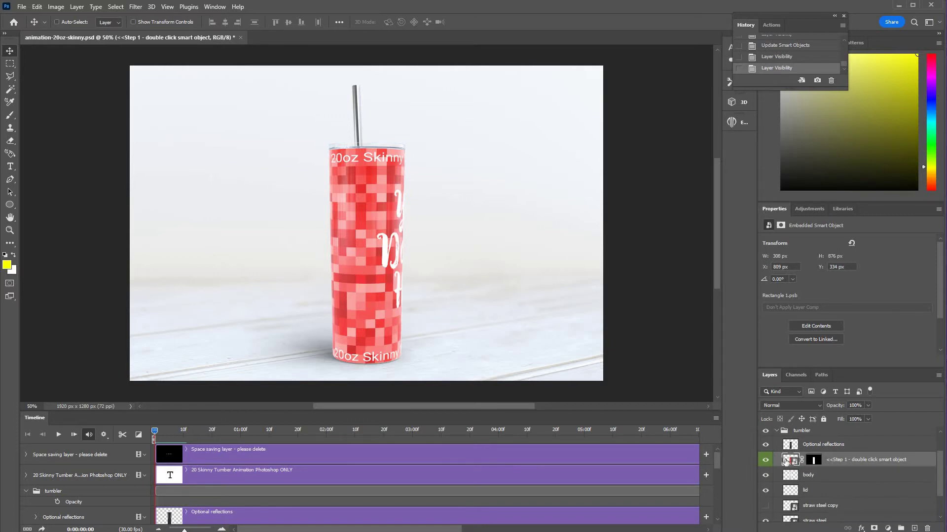
pyautogui.doubleClick(785, 460)
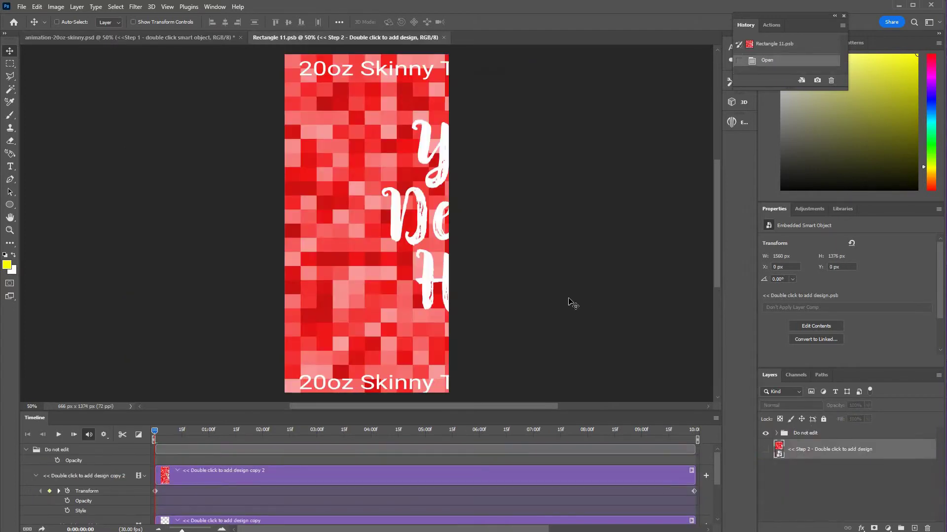
pyautogui.doubleClick(779, 450)
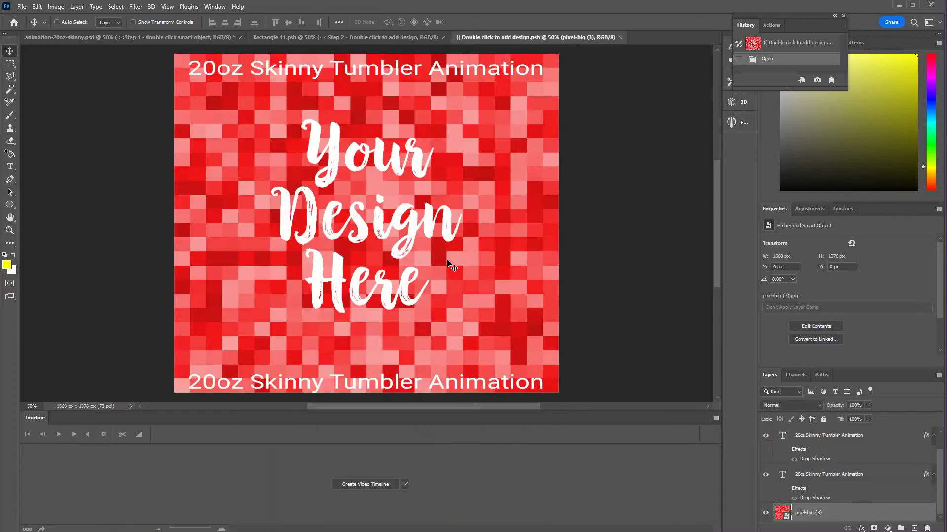
# Place bricks (7).jpg from the papers > toy blocks > 3d folder as an embedded image in the design document.
pyautogui.click(22, 7)
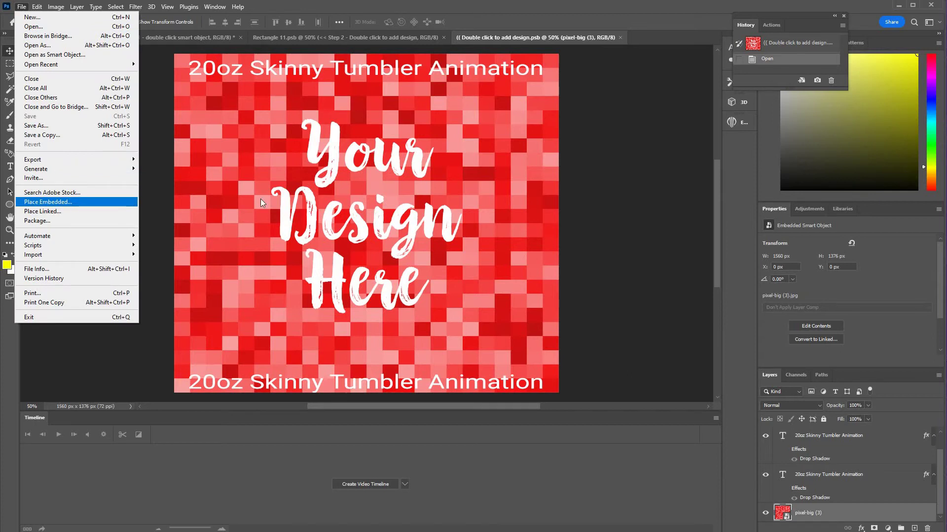
pyautogui.click(75, 202)
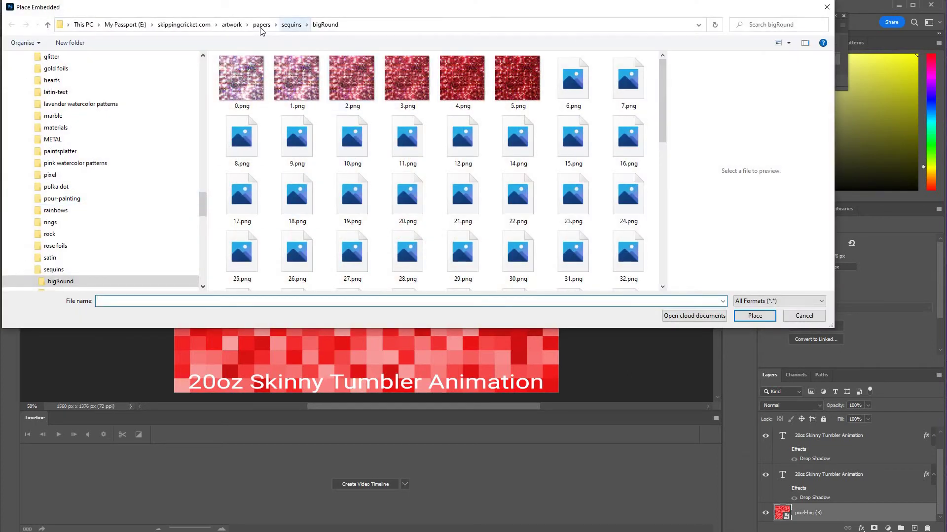
pyautogui.hotkey('alt', 'Up')
pyautogui.click(261, 25)
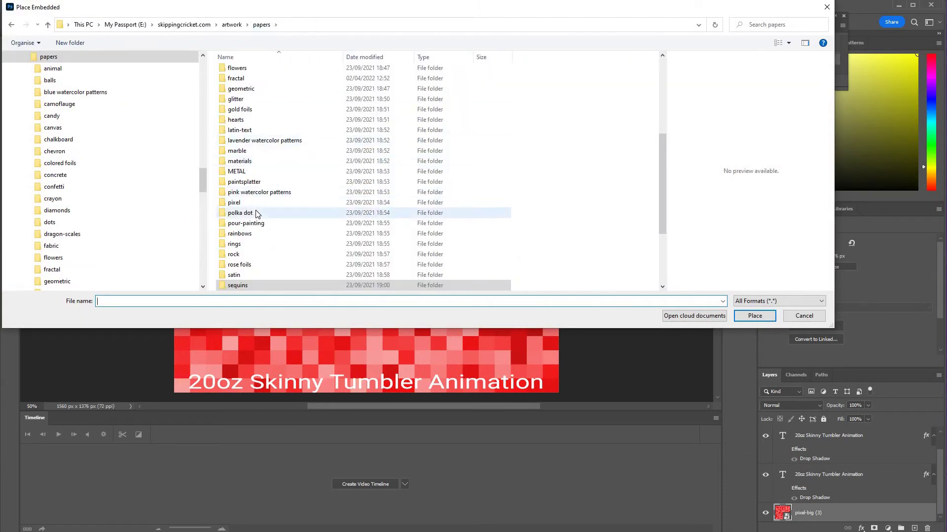
pyautogui.doubleClick(256, 213)
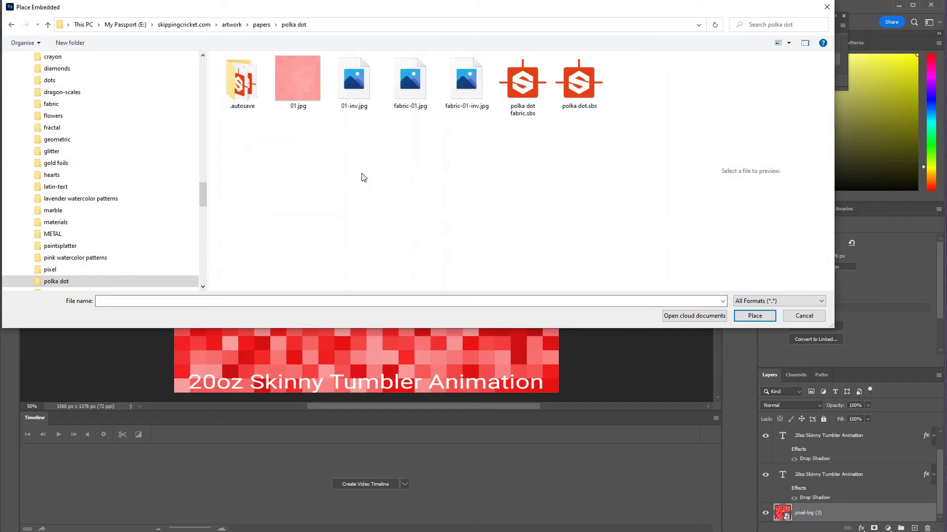
pyautogui.click(262, 24)
pyautogui.scroll(-3, 264, 224)
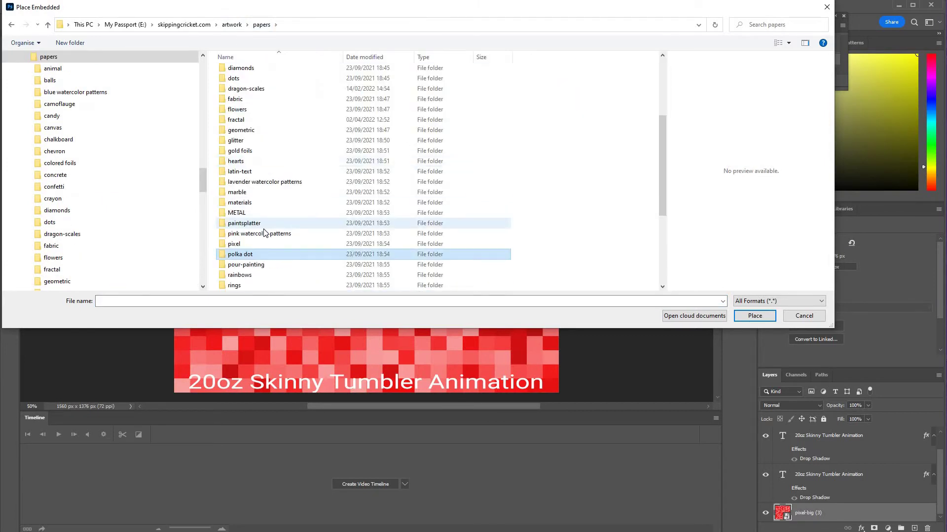
pyautogui.scroll(-2, 263, 233)
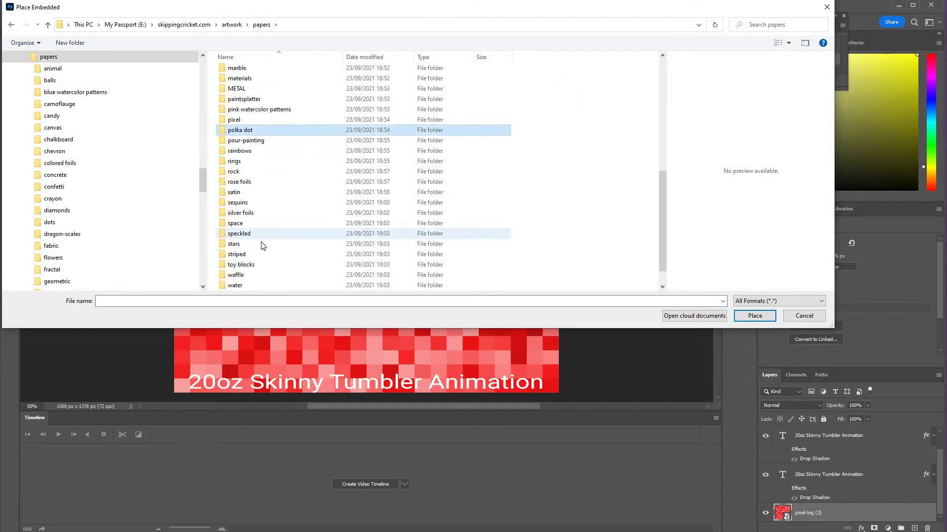
pyautogui.doubleClick(241, 264)
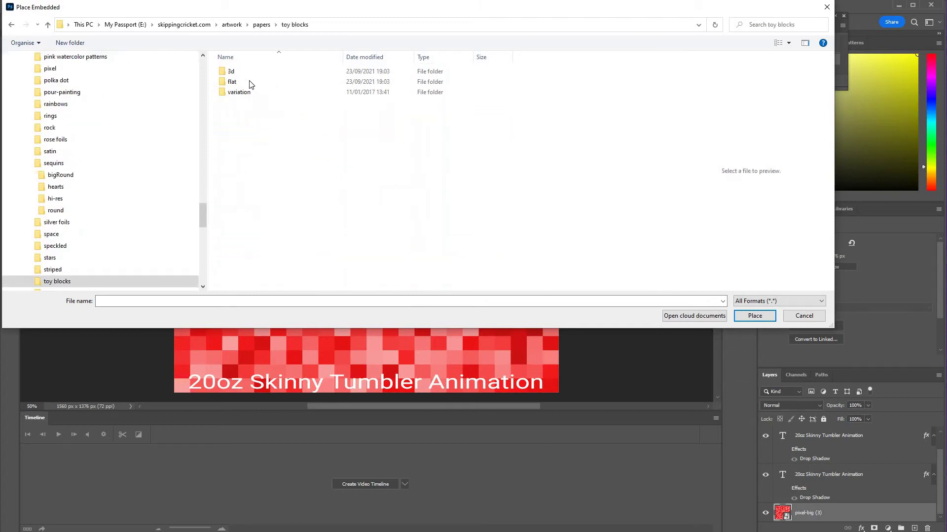
pyautogui.doubleClick(237, 71)
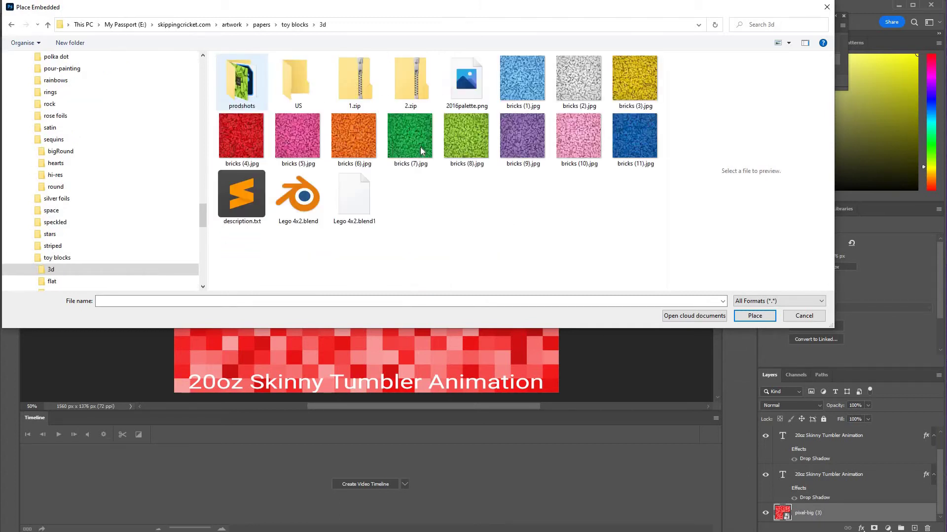
pyautogui.click(410, 136)
pyautogui.click(755, 316)
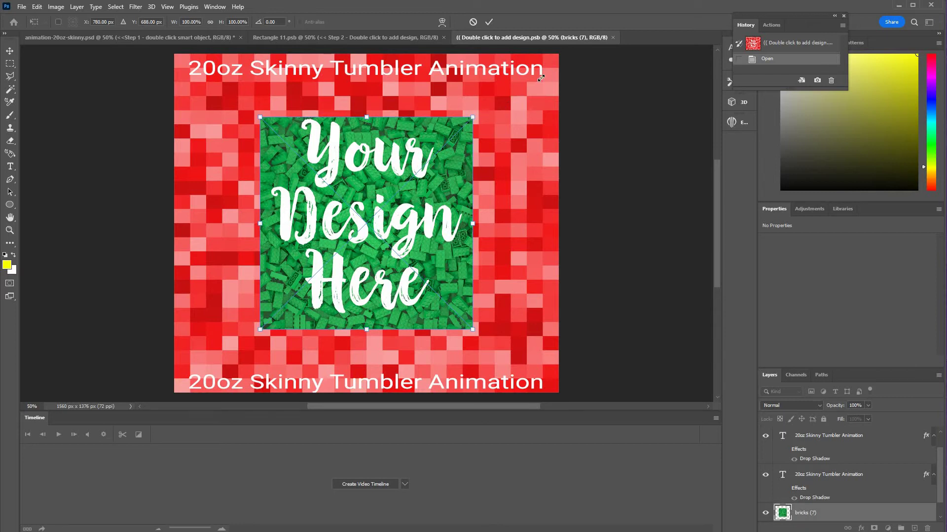
# Stretch the placed green bricks image to fill the whole 1560 x 1376 px canvas, and commit the placement.
pyautogui.moveTo(472, 118); pyautogui.dragTo(558, 54)
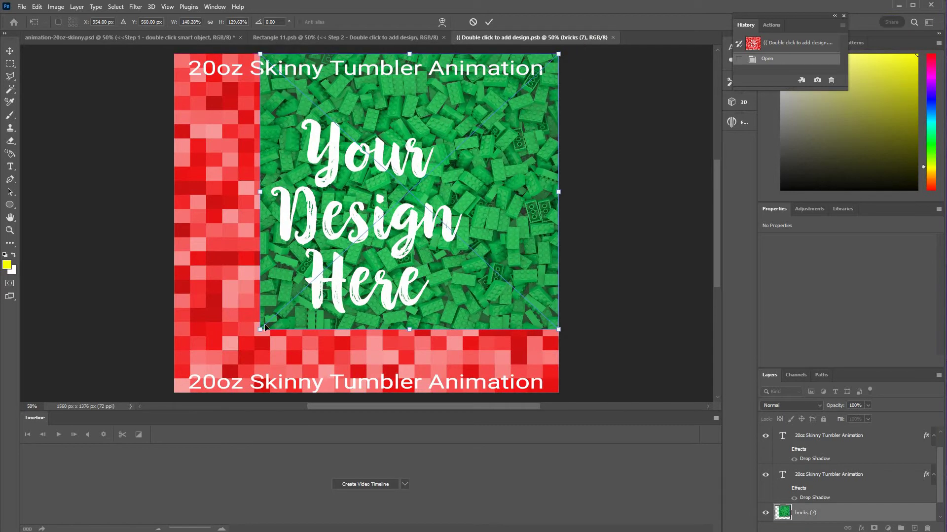
pyautogui.moveTo(193, 381); pyautogui.dragTo(174, 392)
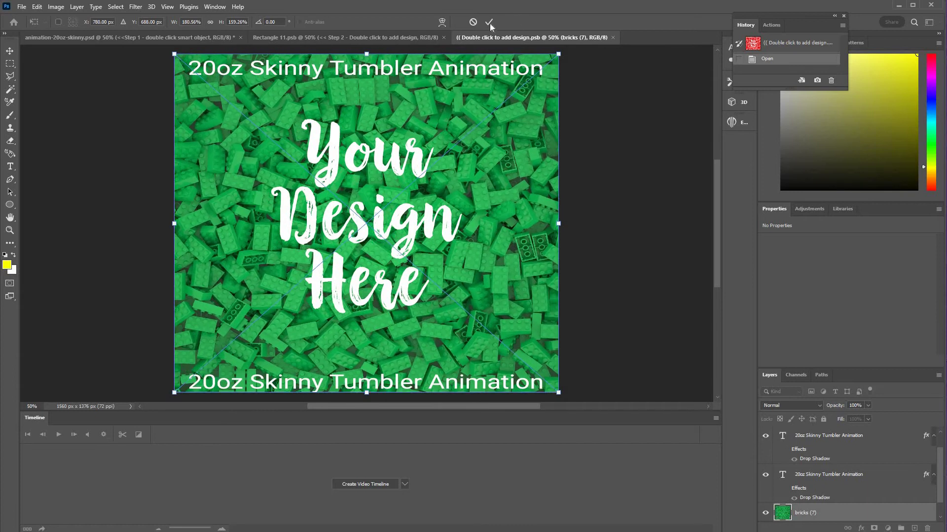
pyautogui.click(488, 22)
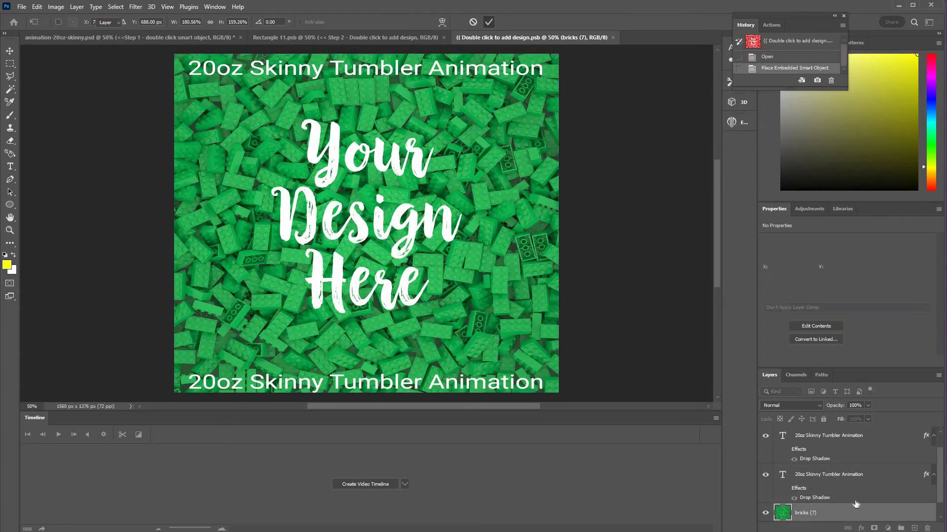
# Hide both "20oz Skinny Tumbler Animation" text layers and the "Your Design Here" text above the bricks image.
pyautogui.scroll(-1, 858, 502)
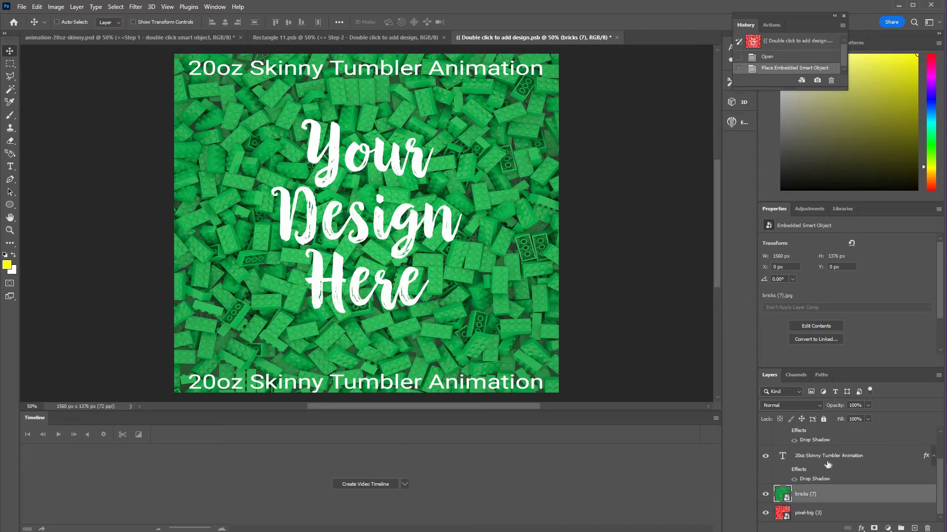
pyautogui.click(765, 456)
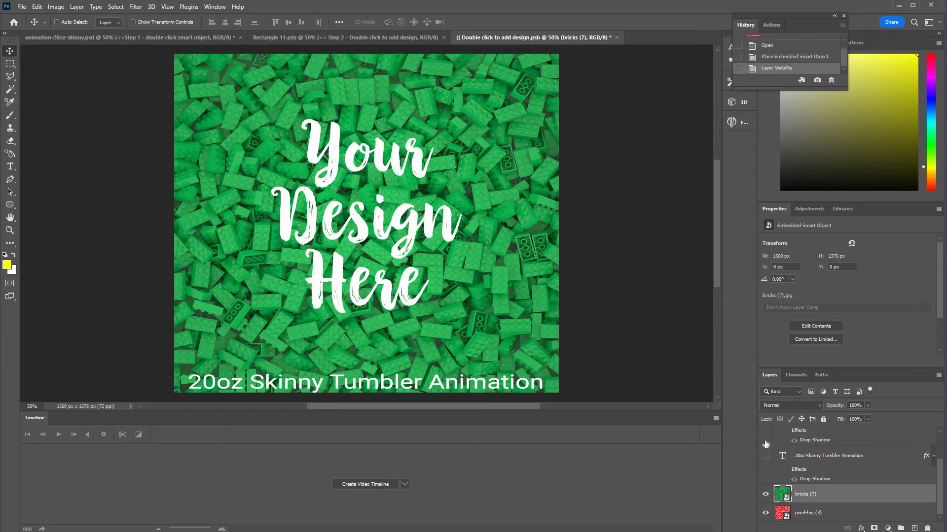
pyautogui.scroll(2, 765, 444)
pyautogui.click(765, 456)
pyautogui.click(765, 437)
pyautogui.scroll(-2, 795, 472)
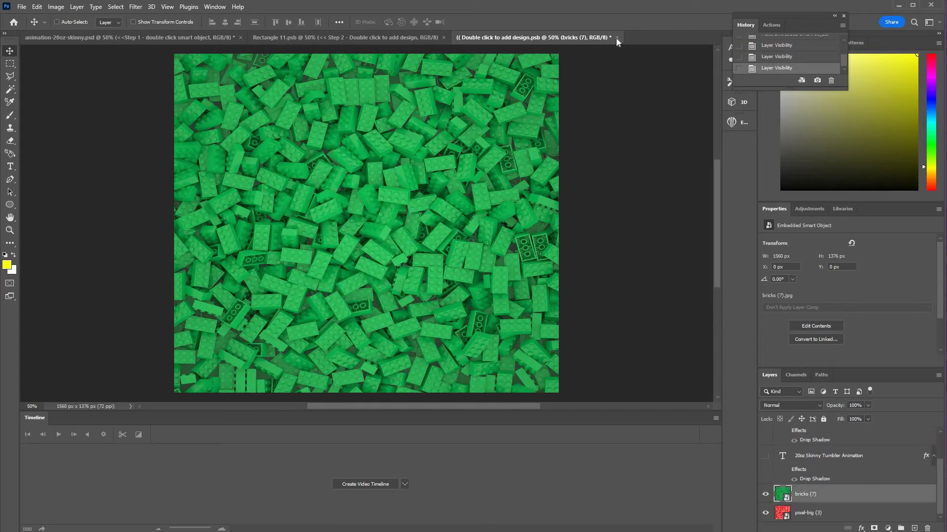
# Save and close the design smart object and Rectangle 11.psb to update the tumbler mockup.
pyautogui.hotkey('ctrl', 'w')
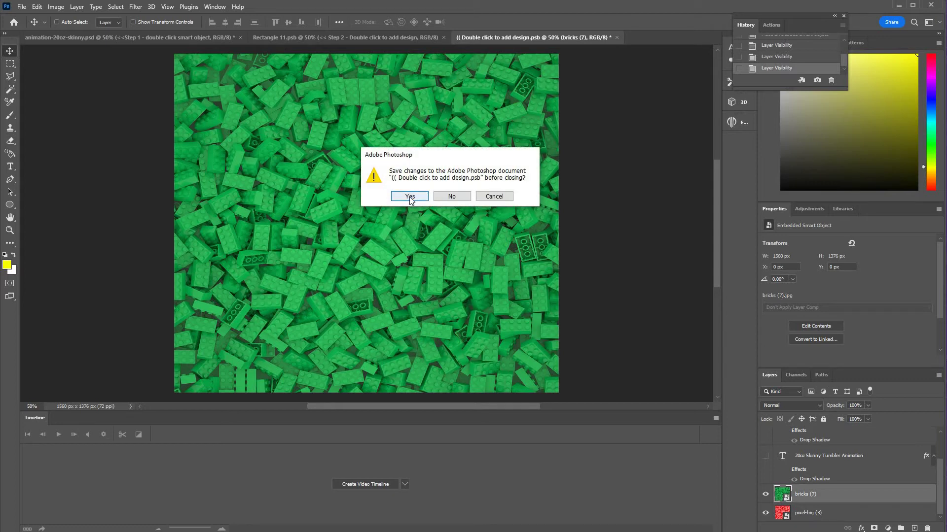
pyautogui.click(410, 197)
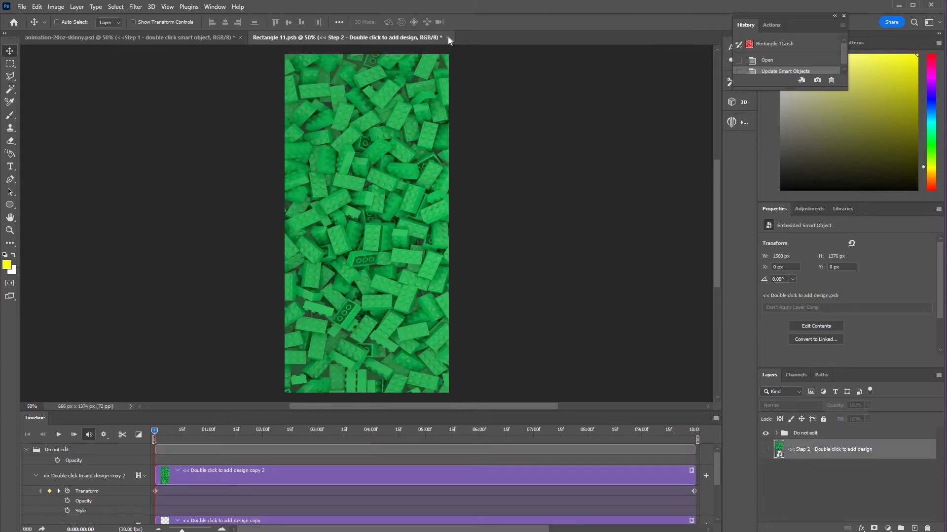
pyautogui.hotkey('ctrl', 'w')
pyautogui.click(409, 197)
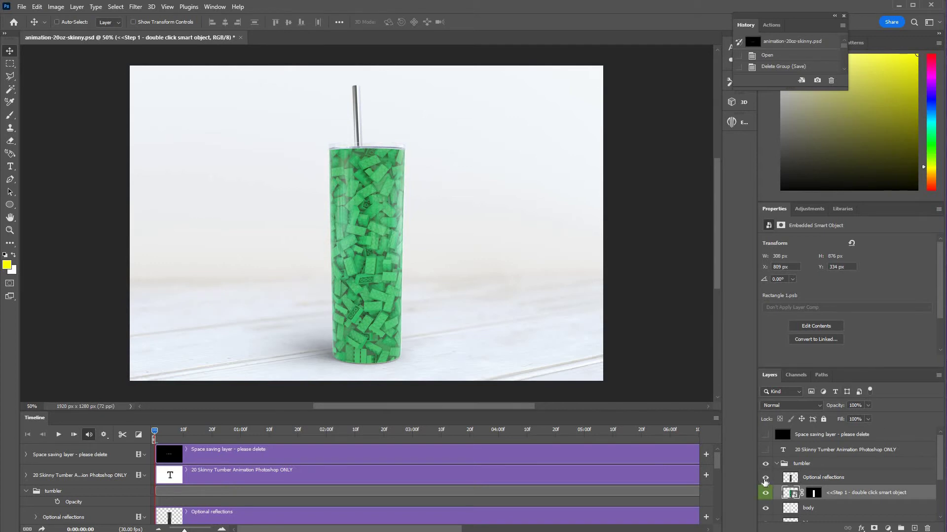
# Compare the tumbler with and without the Optional reflections layer, and lower that layer's opacity to 84%.
pyautogui.click(765, 480)
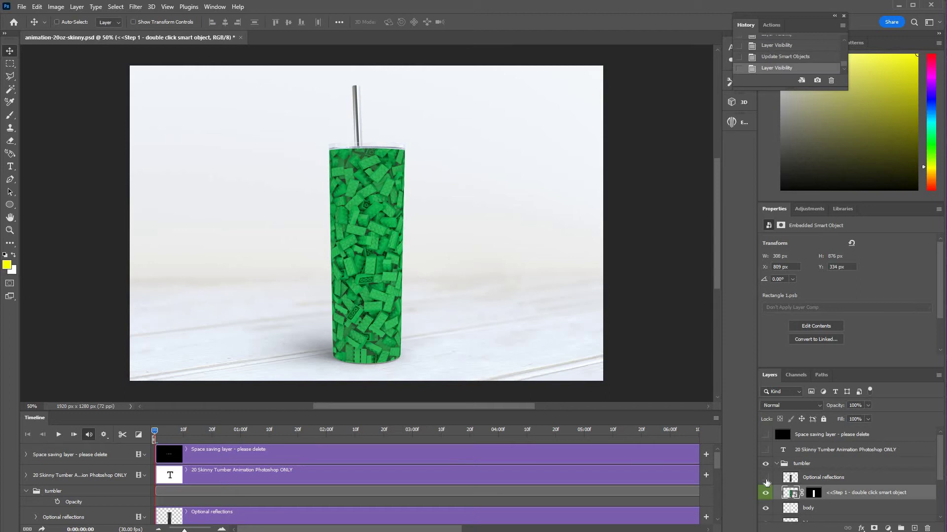
pyautogui.click(765, 478)
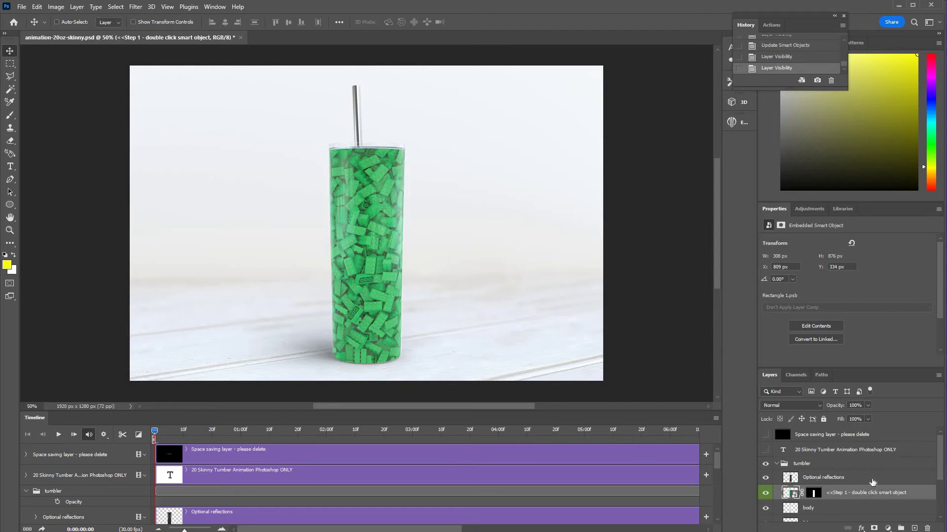
pyautogui.hotkey('alt', ']')
pyautogui.click(868, 419)
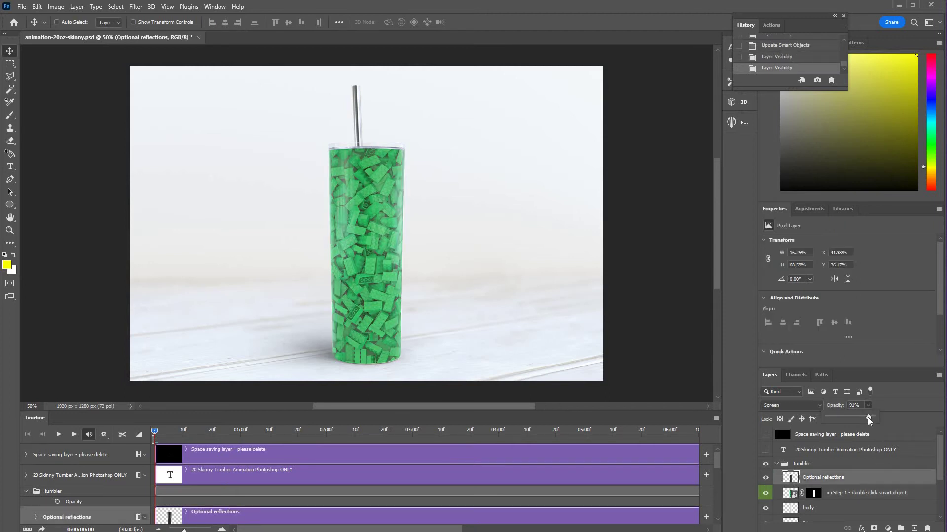
pyautogui.moveTo(848, 417); pyautogui.dragTo(842, 417)
# Try the straw steel copy layer in place of straw steel, and restore the original straw visibility.
pyautogui.click(941, 497)
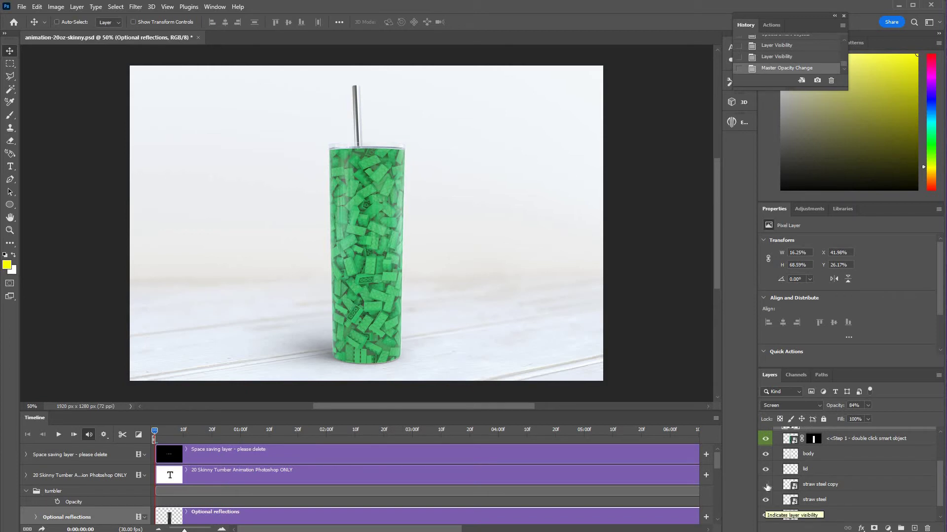
pyautogui.click(765, 501)
pyautogui.click(765, 485)
pyautogui.click(766, 485)
pyautogui.click(765, 500)
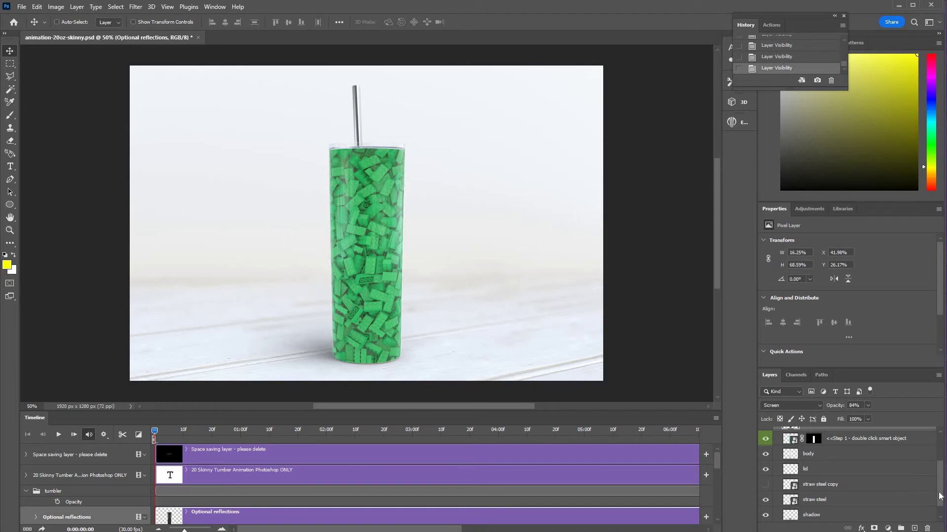
pyautogui.scroll(-1, 766, 500)
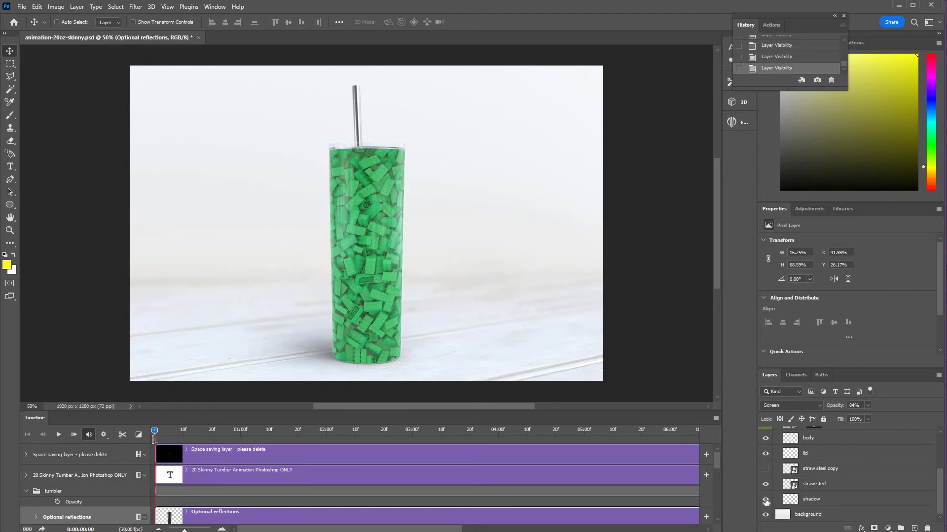
# Compare the mockup with and without the shadow layer and the background layer, and restore both layers' visibility.
pyautogui.click(766, 501)
pyautogui.click(766, 501)
pyautogui.click(766, 515)
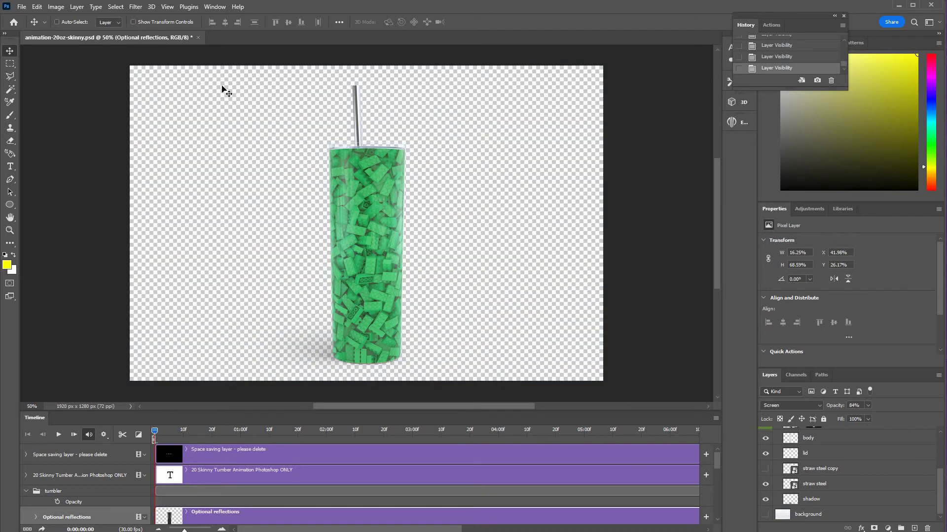
pyautogui.click(21, 7)
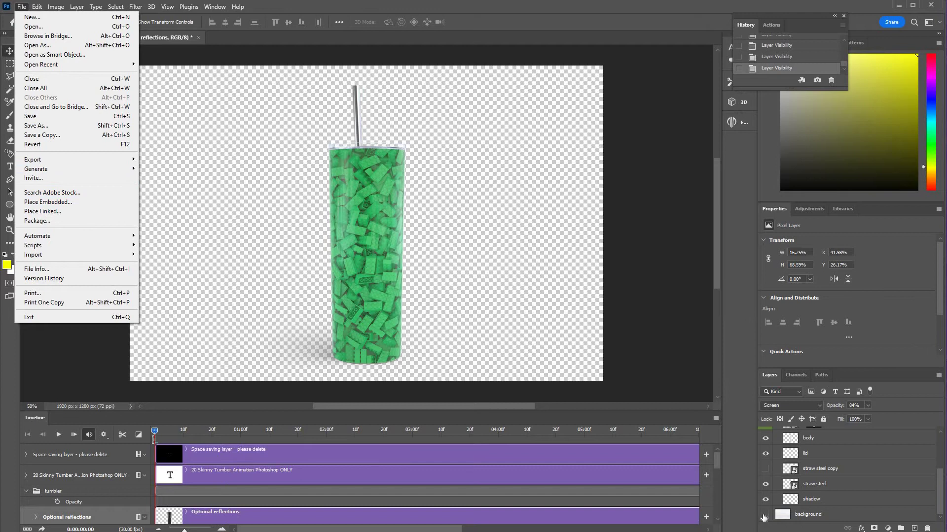
pyautogui.click(765, 515)
pyautogui.click(766, 515)
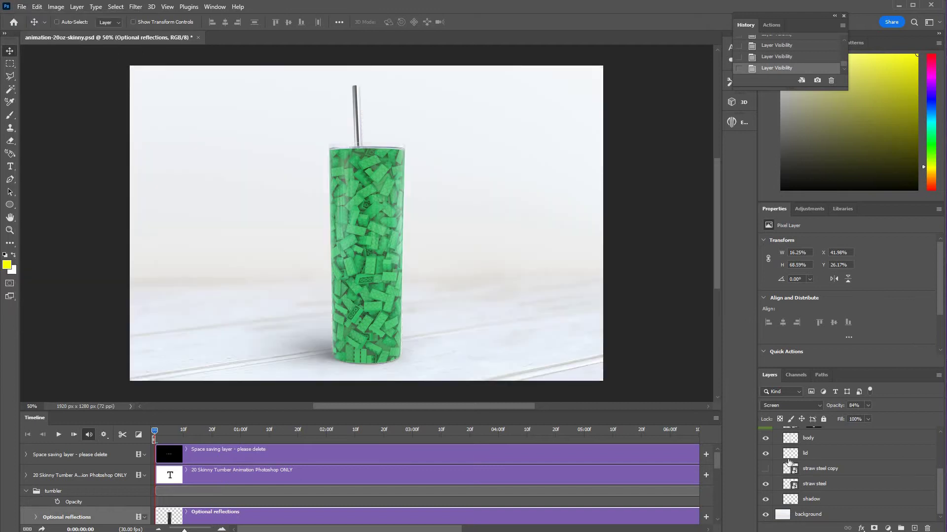
# Duplicate the tumbler group and move the copy horizontally so it stands to the right of the original tumbler, about 22% across.
pyautogui.scroll(3, 788, 462)
pyautogui.click(779, 465)
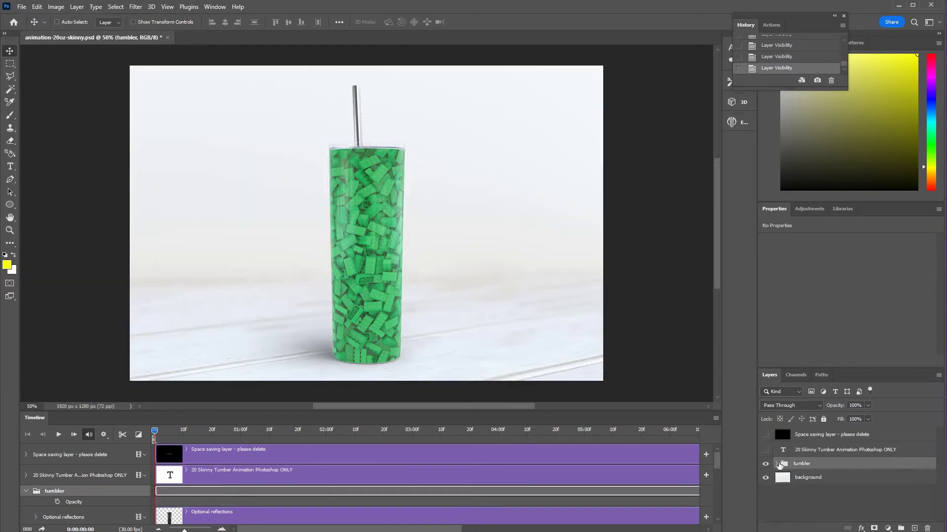
pyautogui.moveTo(810, 464); pyautogui.dragTo(861, 488)
pyautogui.hotkey('ctrl', 'j')
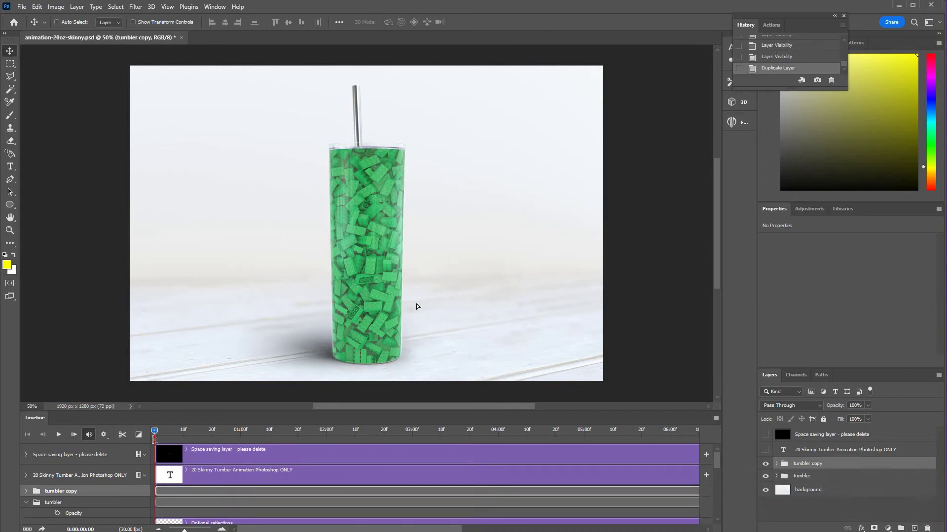
pyautogui.moveTo(435, 305); pyautogui.dragTo(539, 311)
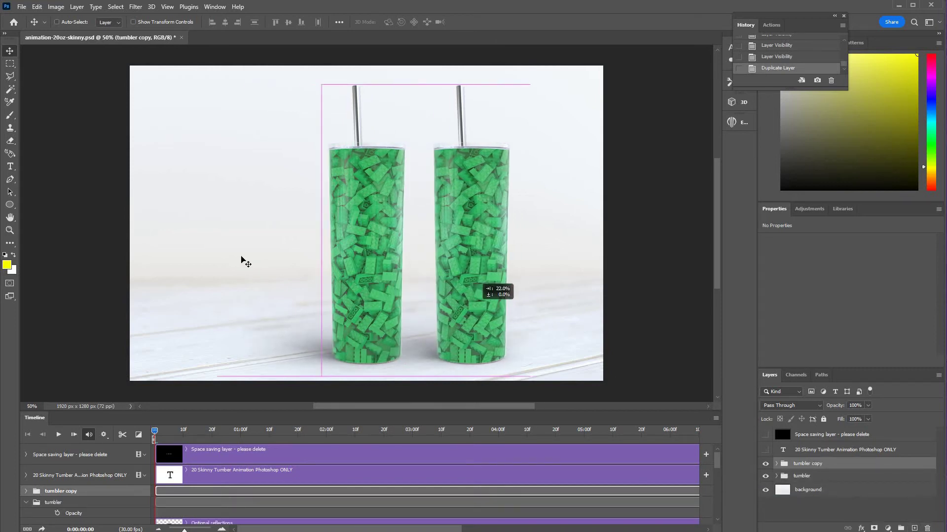
# Create an independent copy of the design smart object in the tumbler copy group using New Smart Object via Copy.
pyautogui.click(777, 464)
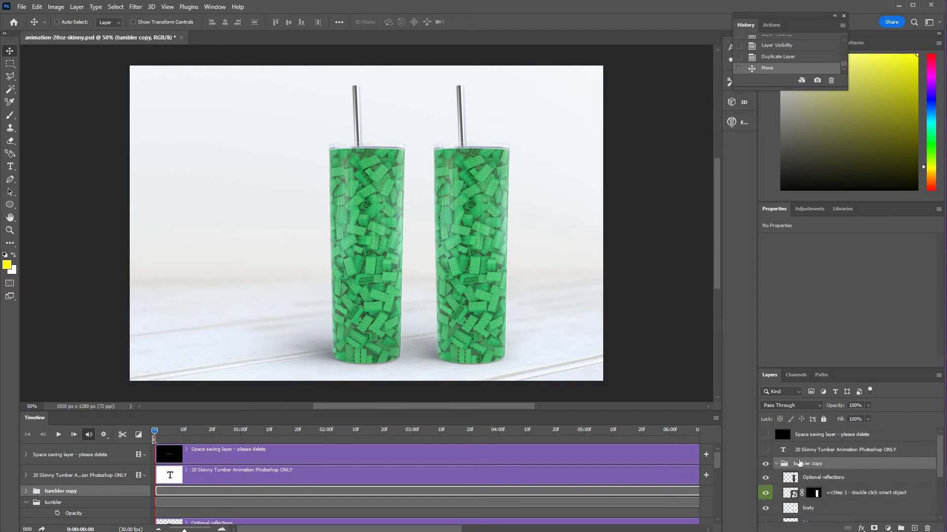
pyautogui.scroll(-2, 789, 465)
pyautogui.click(789, 463)
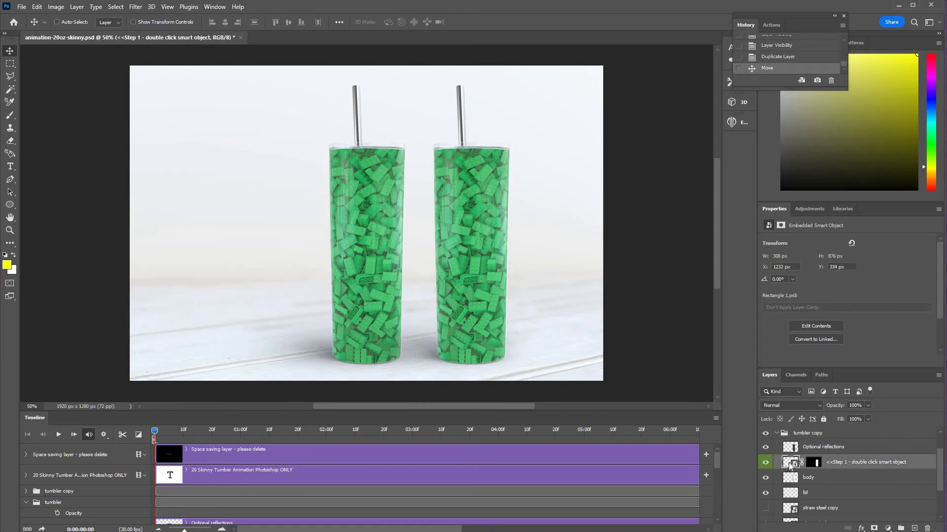
pyautogui.rightClick(789, 465)
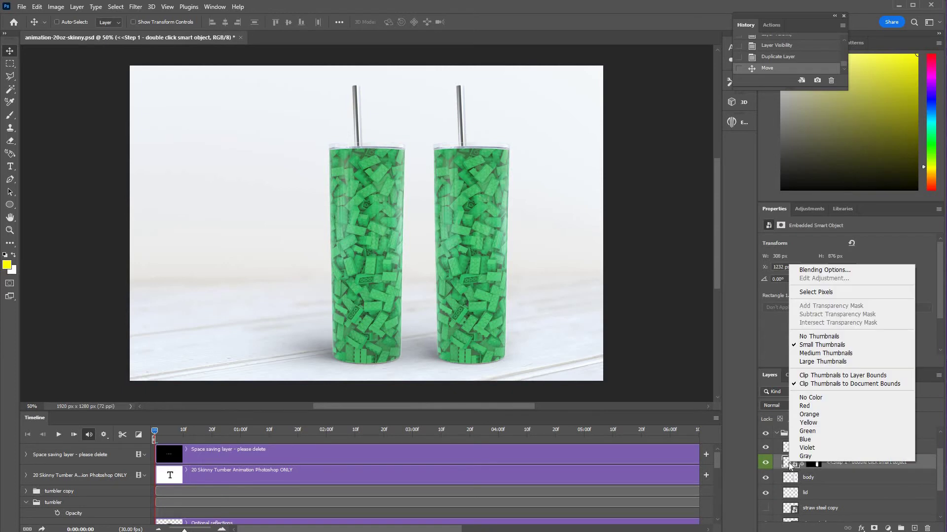
pyautogui.rightClick(850, 465)
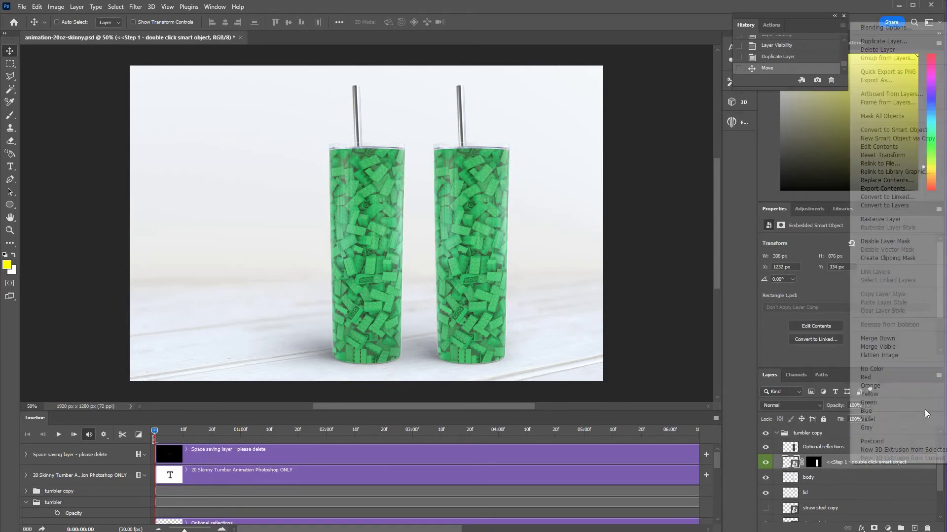
pyautogui.click(922, 138)
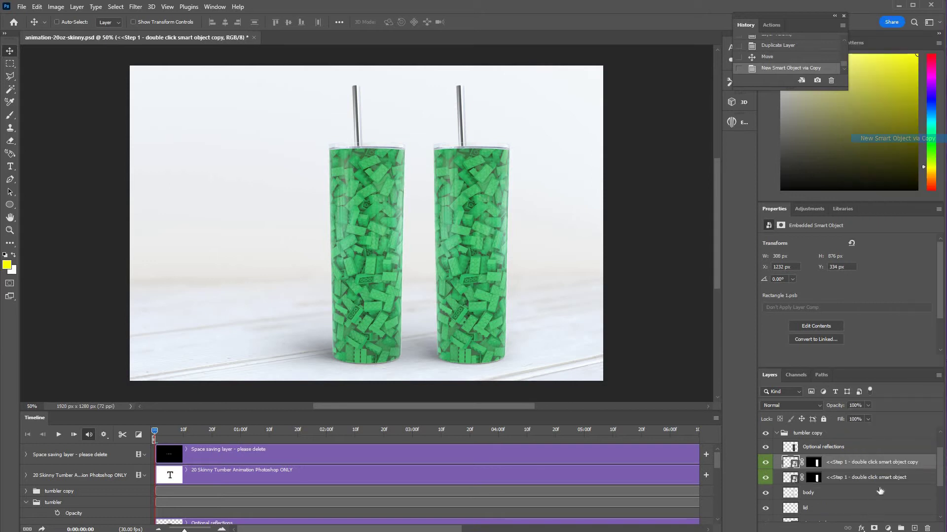
# Delete the original design smart object from the tumbler copy group, and delete the whole tumbler copy group.
pyautogui.click(765, 478)
pyautogui.click(880, 479)
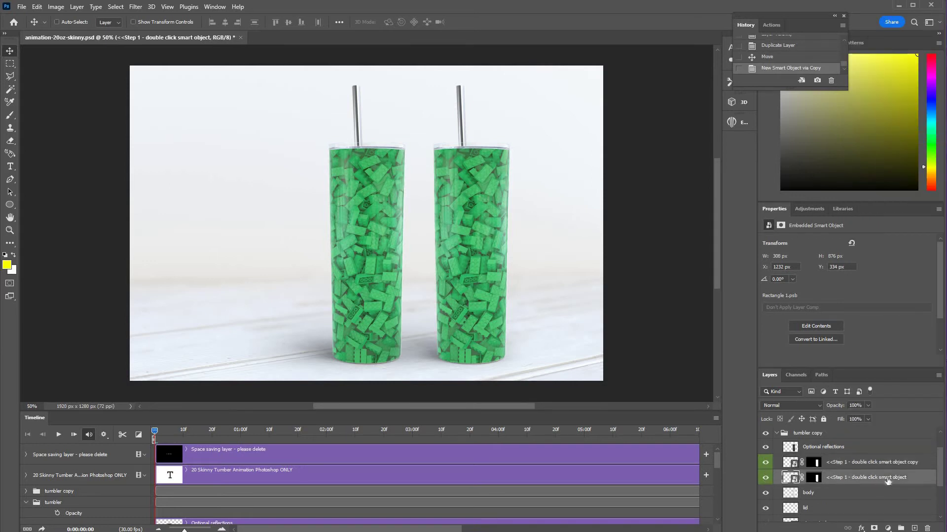
pyautogui.click(927, 528)
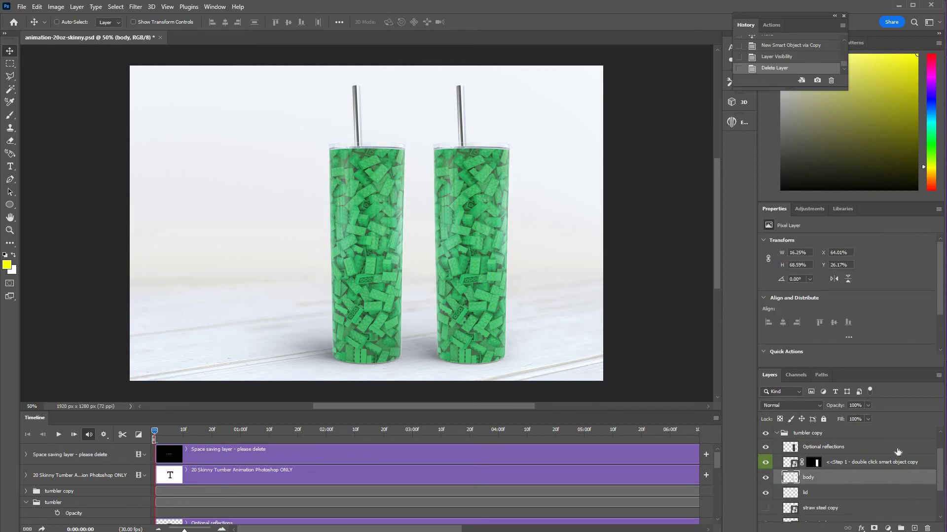
pyautogui.moveTo(816, 468); pyautogui.dragTo(927, 529)
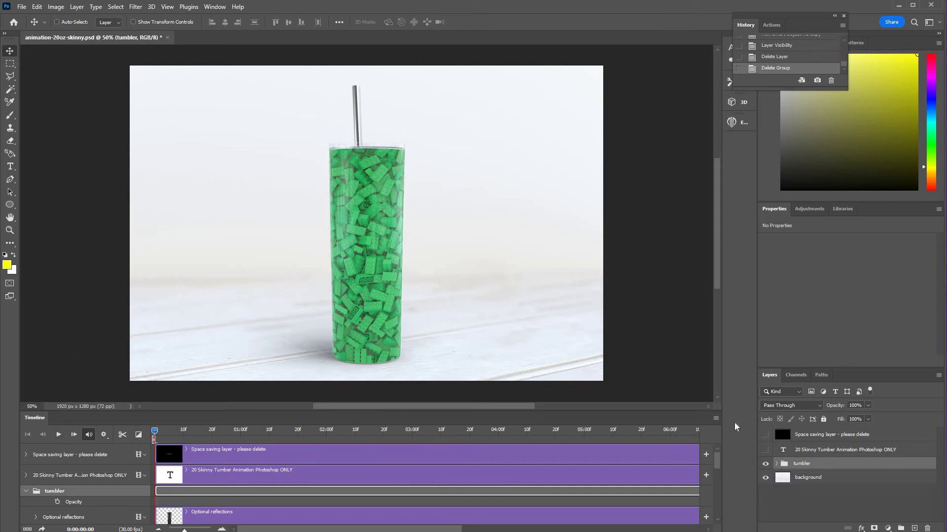
# Preview the tumbler animation on the timeline, and open the Render Video settings.
pyautogui.click(59, 438)
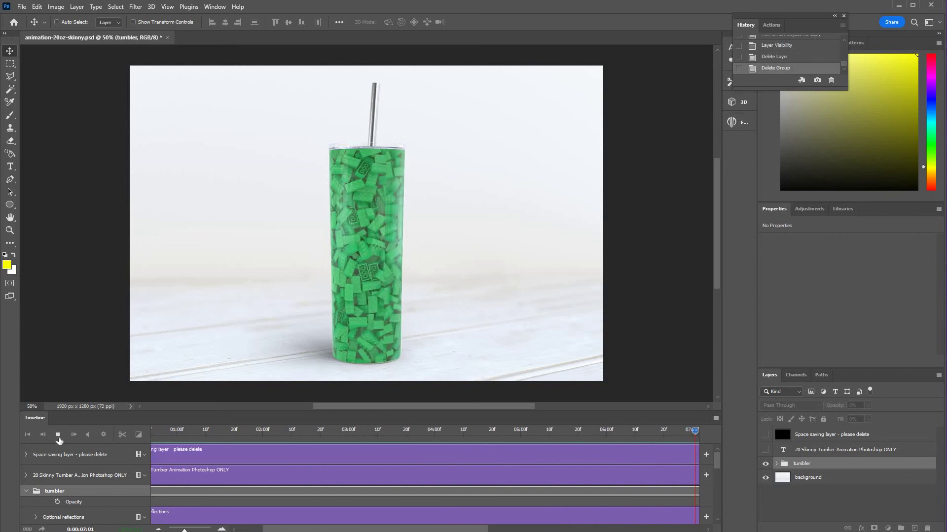
pyautogui.click(716, 419)
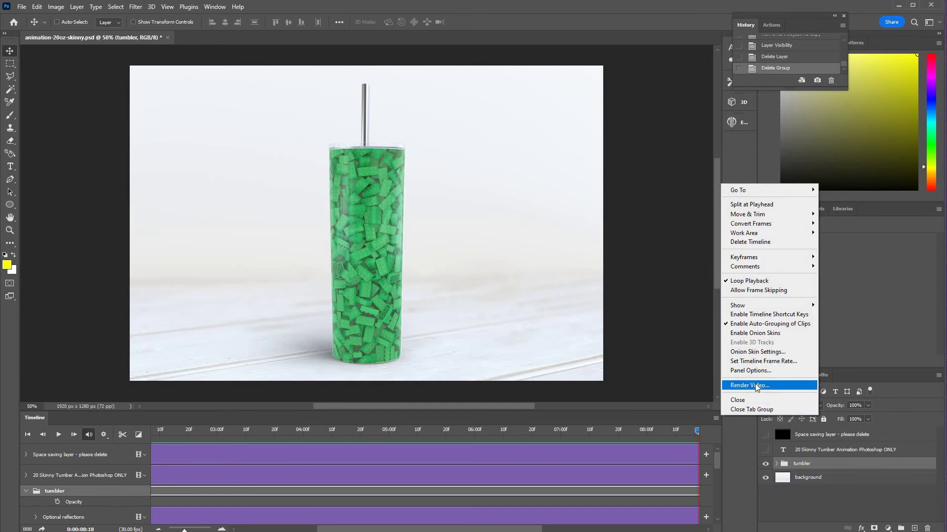
pyautogui.click(755, 383)
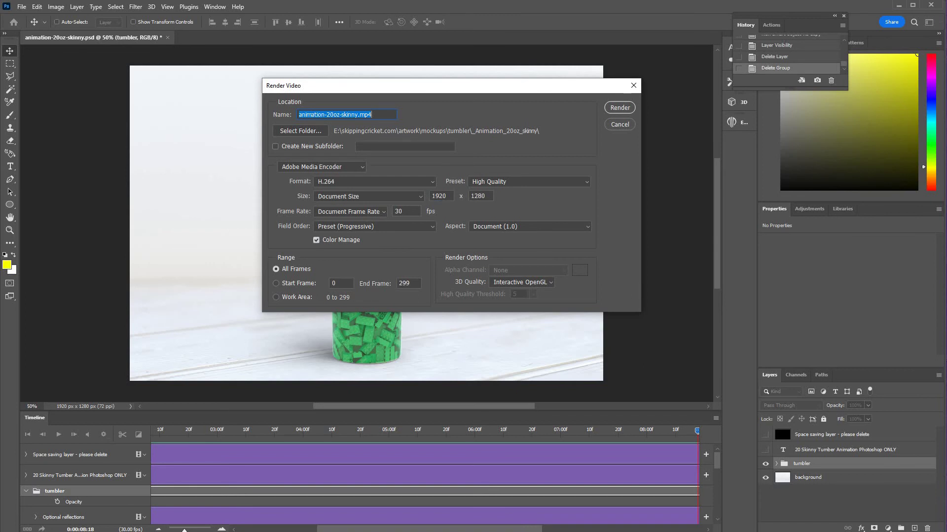
# Try a render width of 1280 for the video, restore the previous width and cancel the render settings.
pyautogui.doubleClick(439, 195)
pyautogui.write('12')
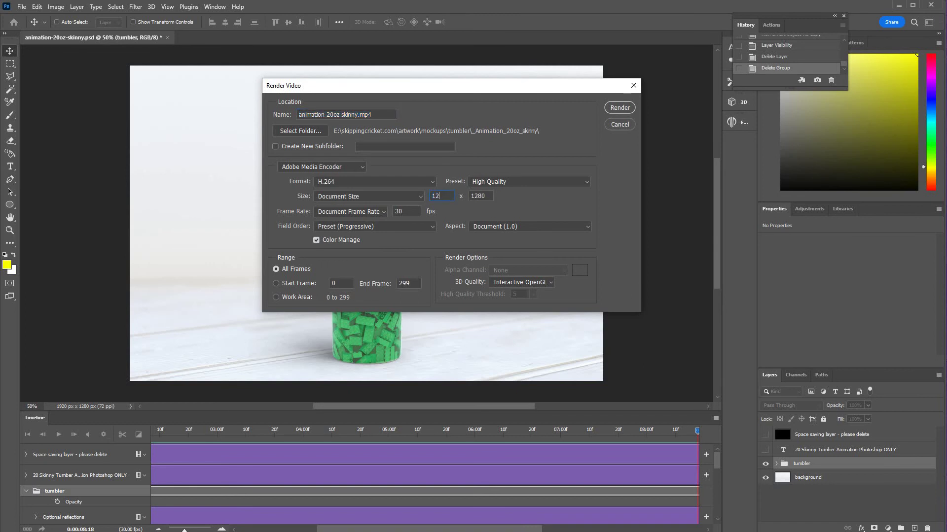
pyautogui.write('80')
pyautogui.hotkey('ctrl', 'z')
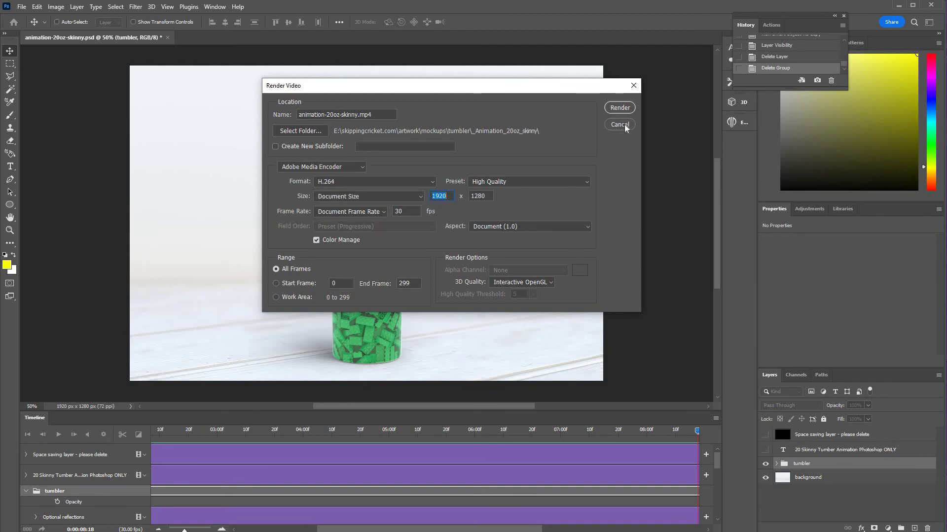
pyautogui.press('Escape')
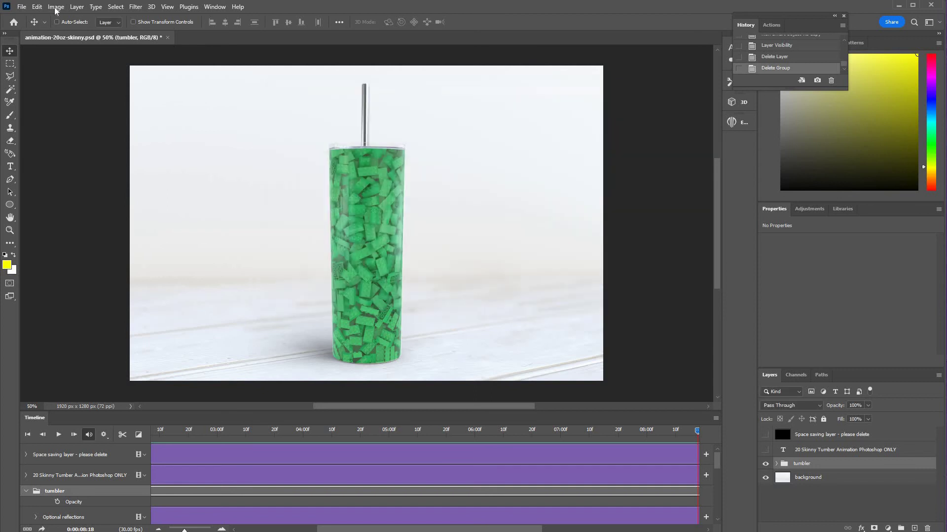
# Reduce the canvas width to 1280 pixels with Canvas Size, accepting the clipping of the sides.
pyautogui.click(56, 6)
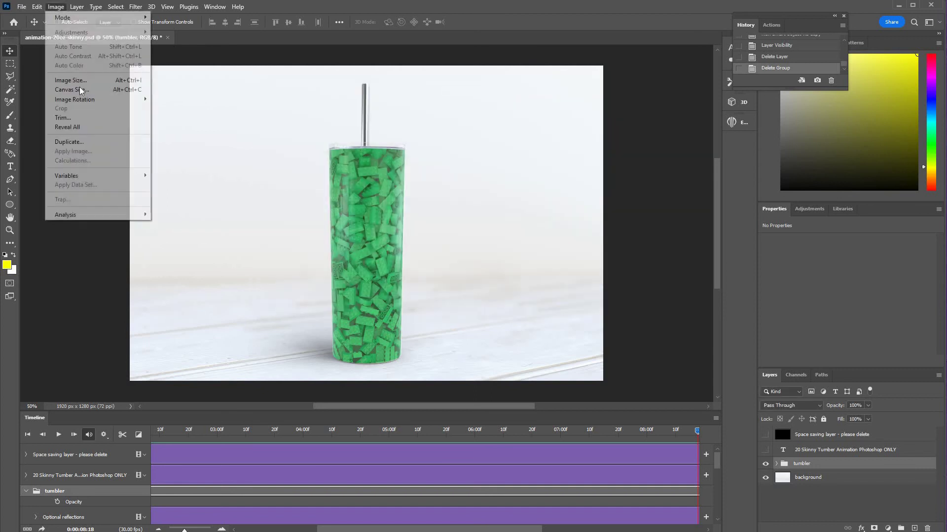
pyautogui.press('Down')
pyautogui.press('Return')
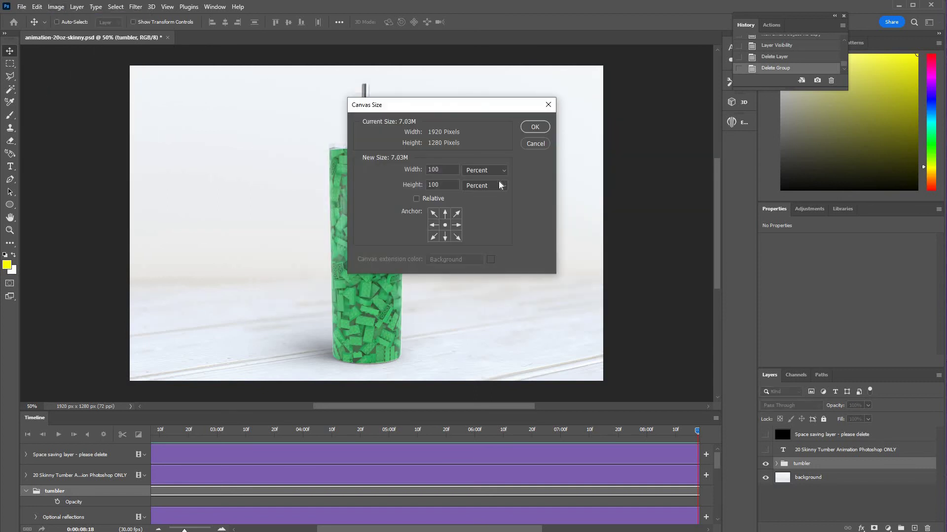
pyautogui.click(488, 170)
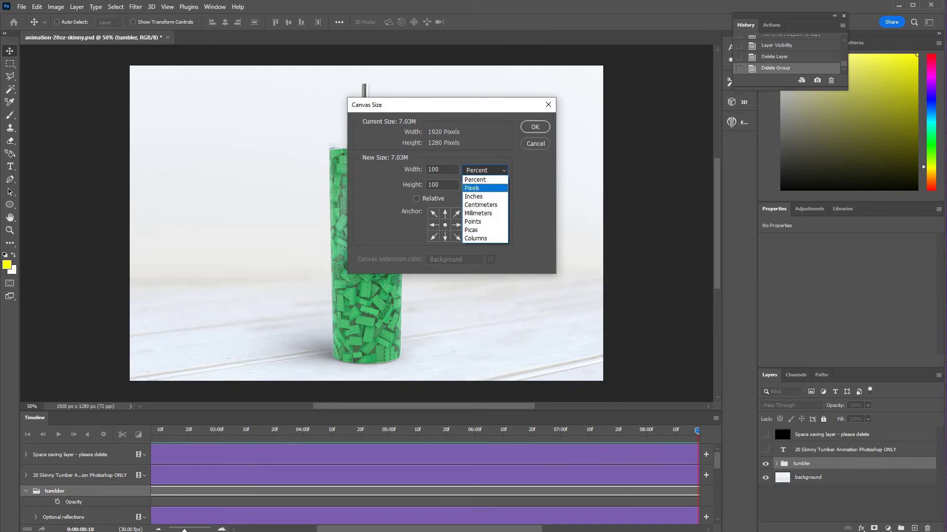
pyautogui.press('Return')
pyautogui.hotkey('shift', 'Tab')
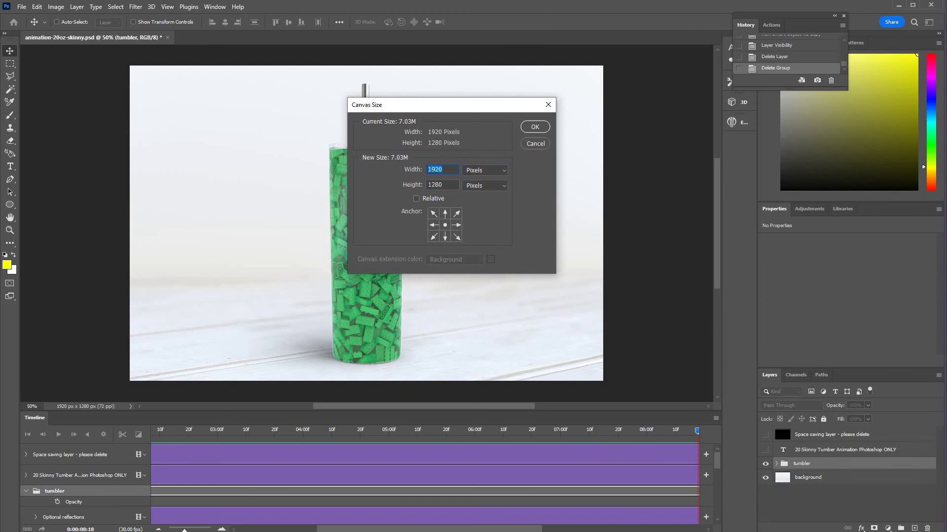
pyautogui.write('12')
pyautogui.press('Return')
pyautogui.press('Return')
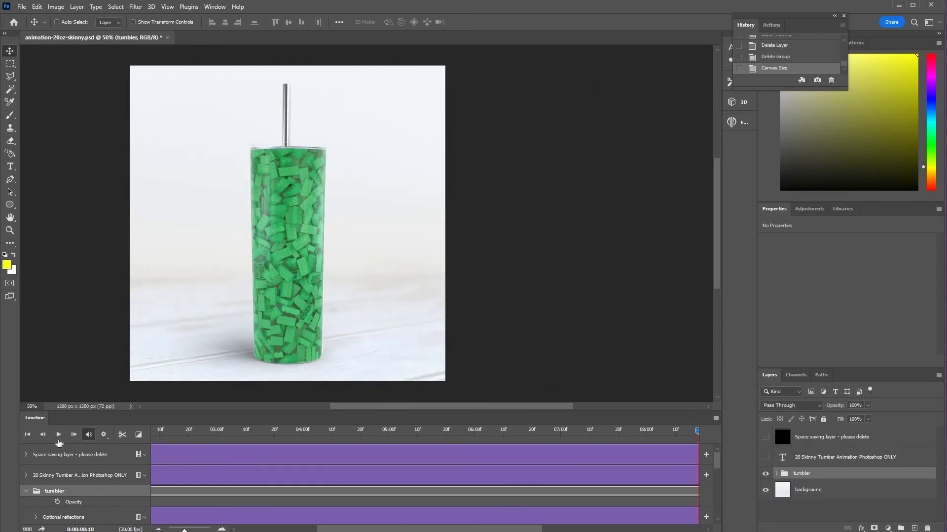
# Preview the animation on the square canvas, and undo the canvas size change.
pyautogui.click(58, 436)
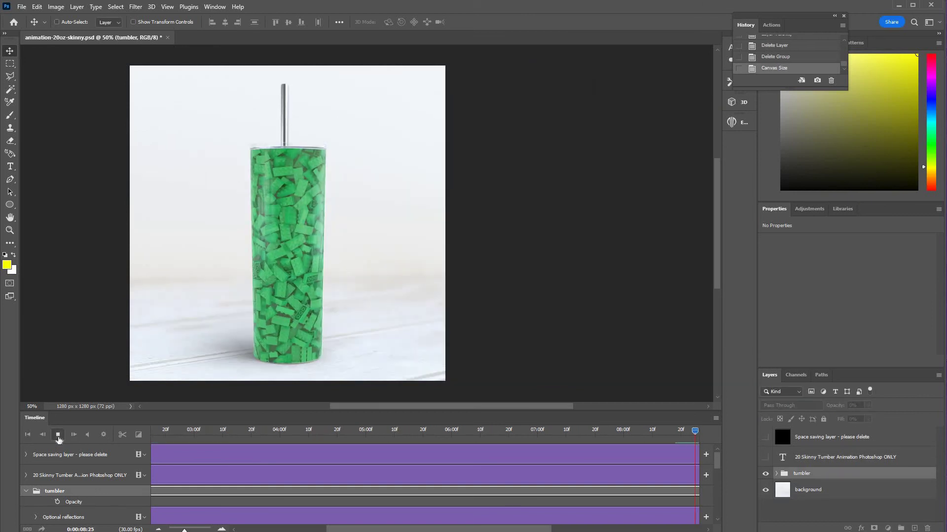
pyautogui.press('space')
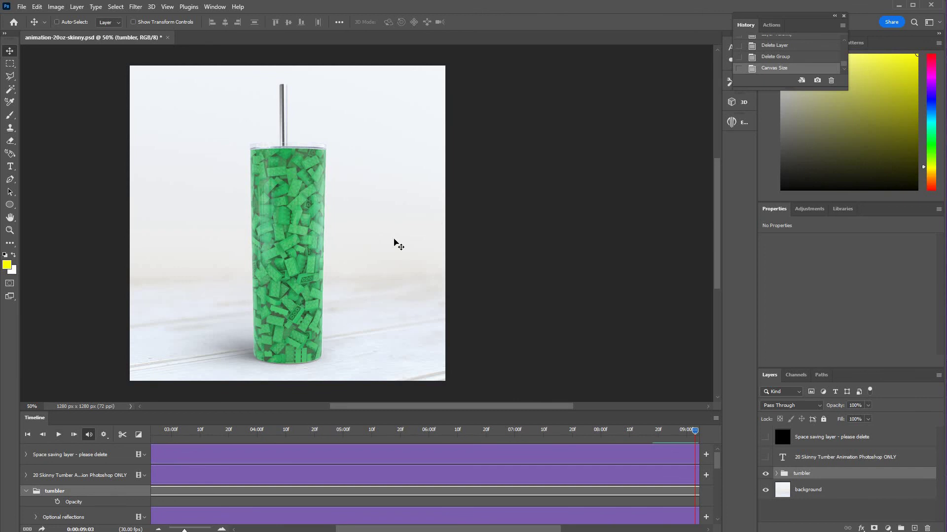
pyautogui.hotkey('ctrl', 'z')
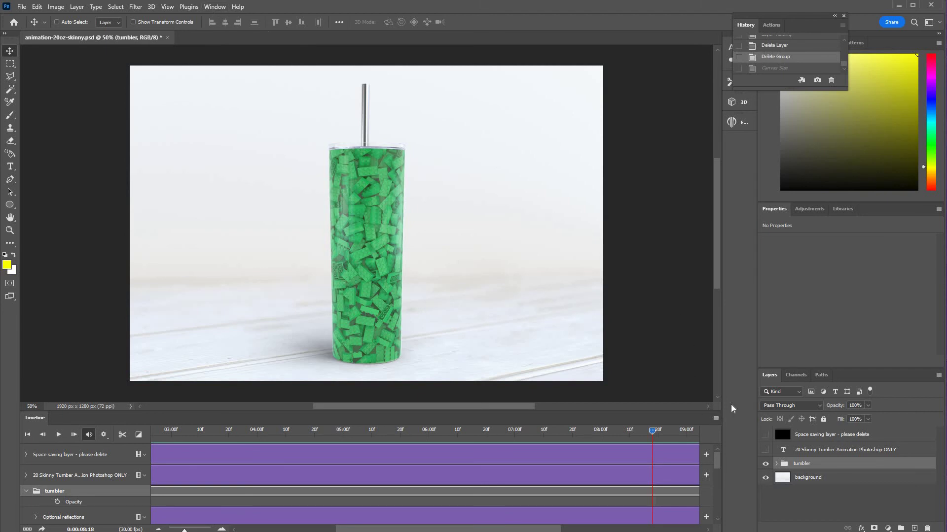
# Review the Render Video file location, format, size and frame range settings, and close them without rendering.
pyautogui.click(715, 418)
pyautogui.click(749, 385)
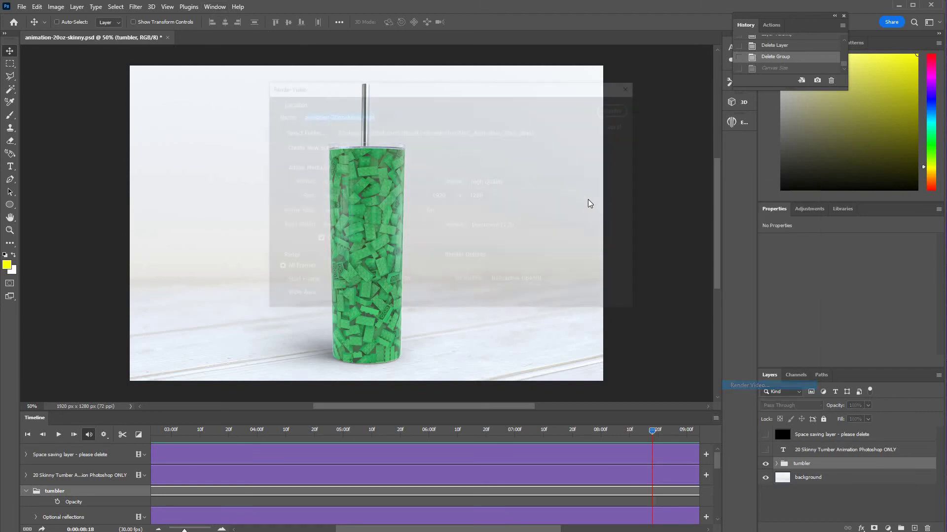
pyautogui.click(622, 109)
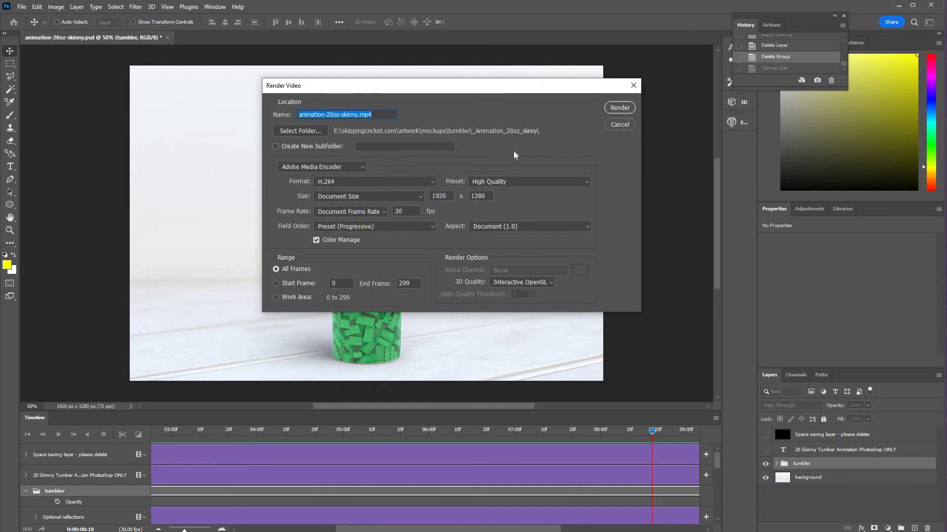
pyautogui.click(425, 196)
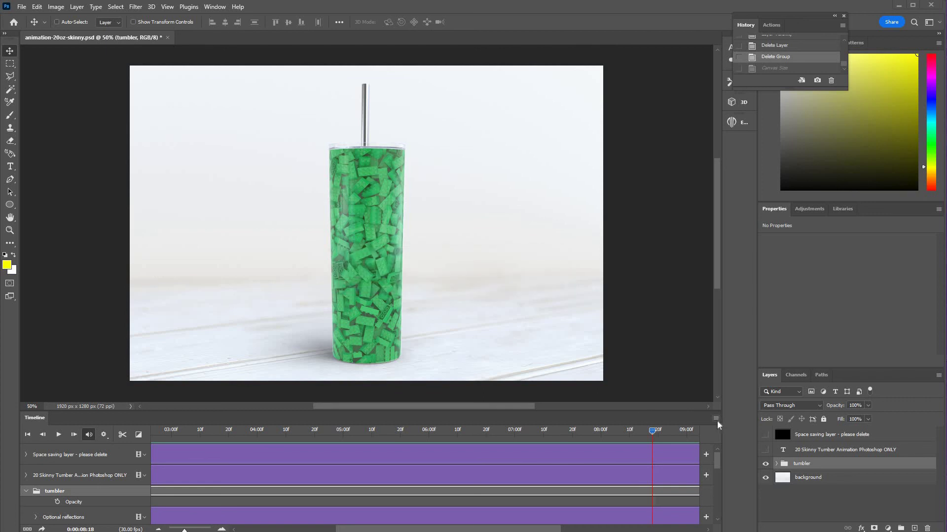
pyautogui.click(716, 419)
pyautogui.click(748, 386)
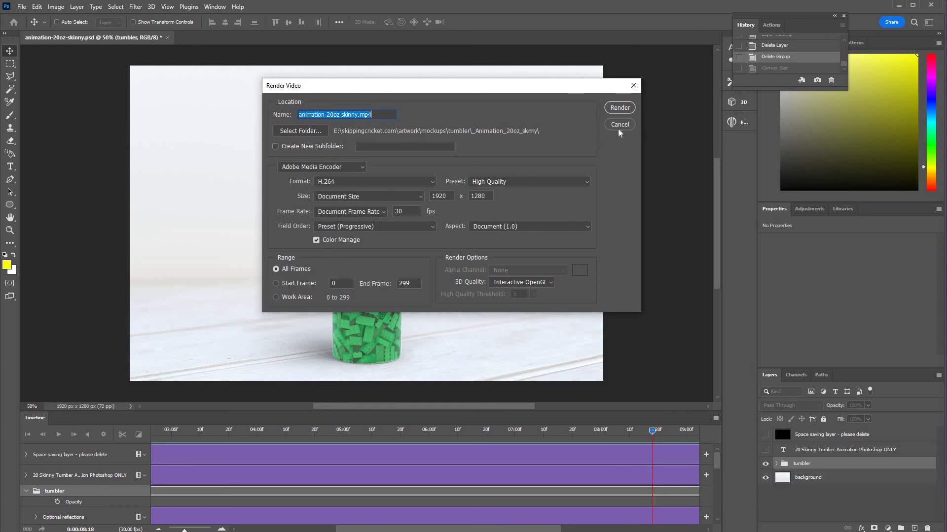
pyautogui.press('Escape')
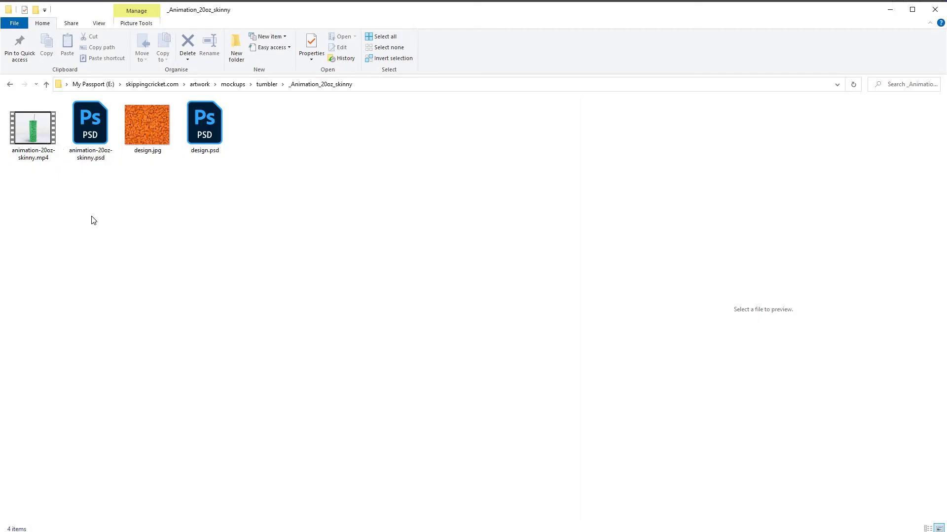
# Switch to the _Animation_20oz_skinny folder in File Explorer and select animation-20oz-skinny.mp4 to preview it.
pyautogui.press('Right')
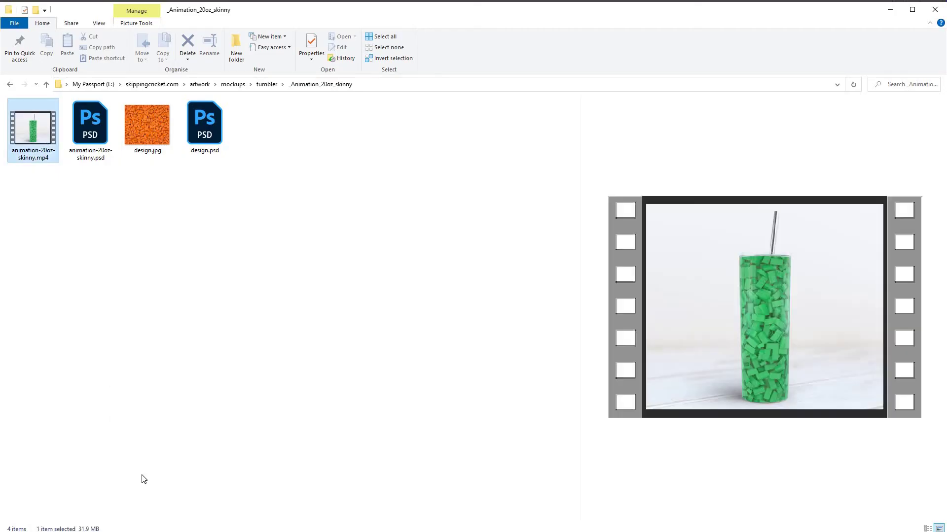